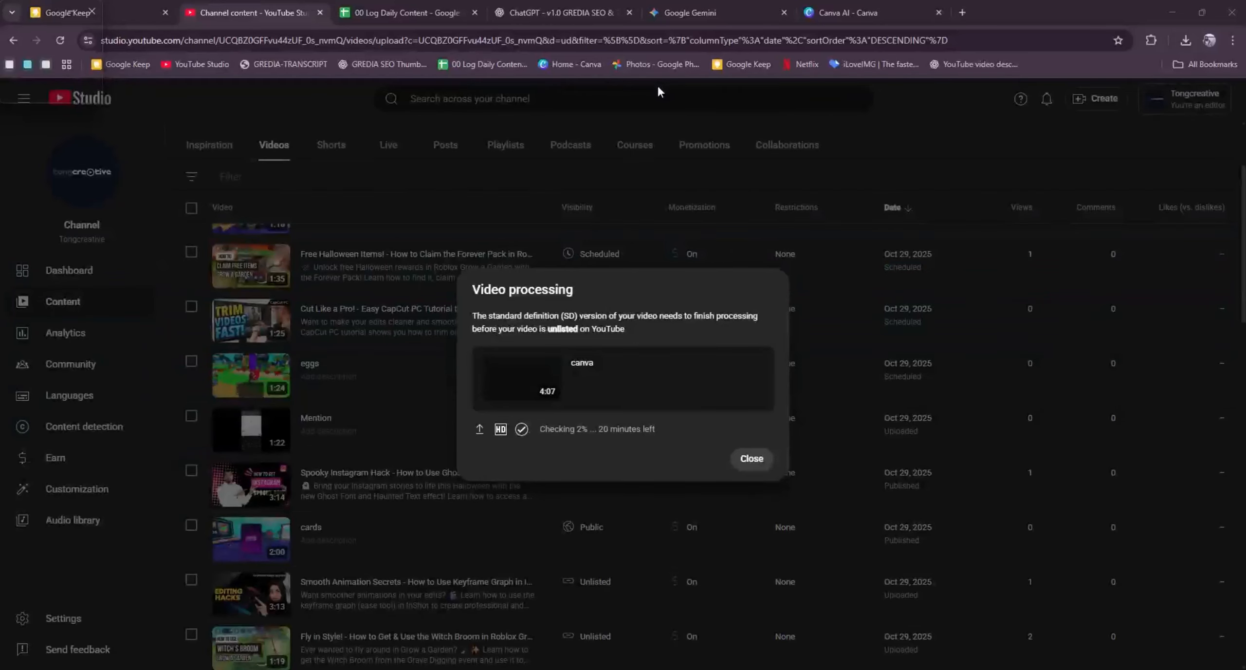
Switch to CapCut and add the 11-second vertical sunset clip from the library's Scenery category to the timeline.
left_click(1171, 13)
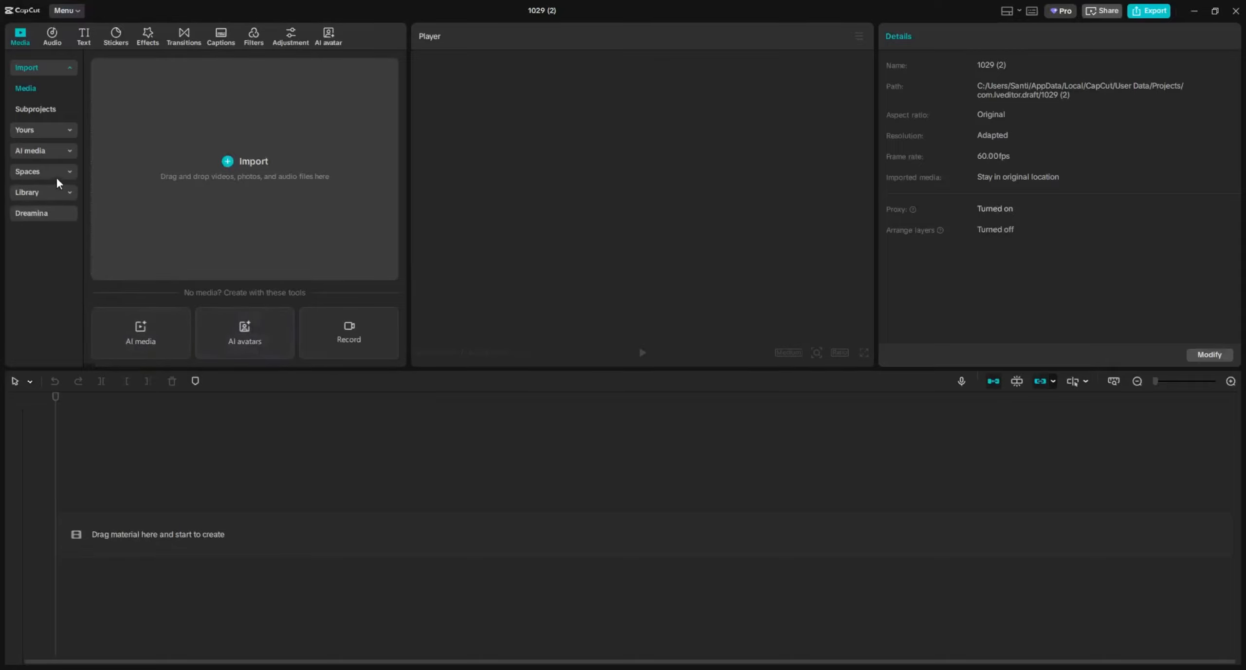
left_click(55, 191)
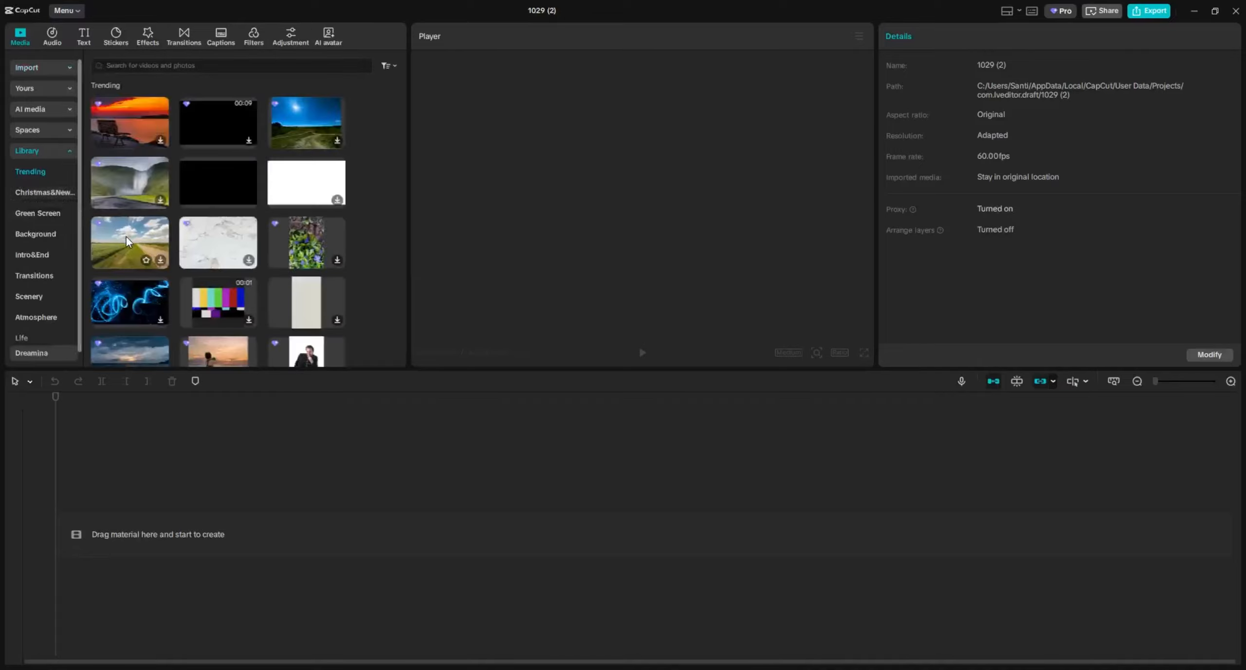
left_click(43, 234)
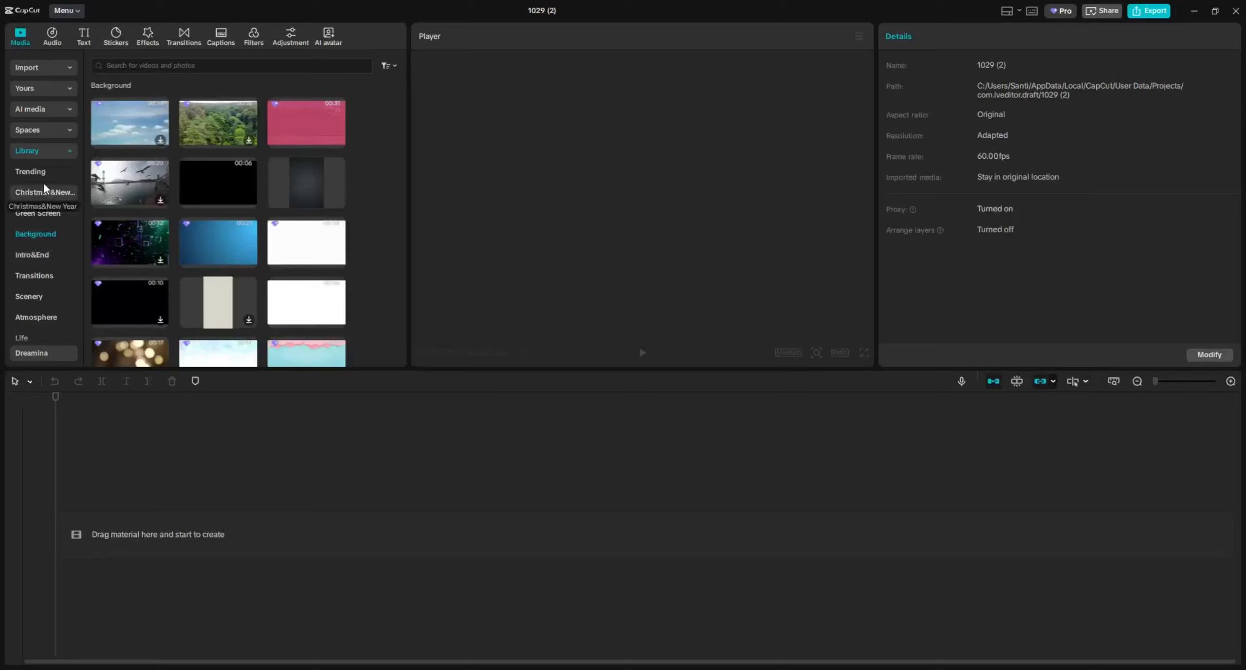
left_click(37, 296)
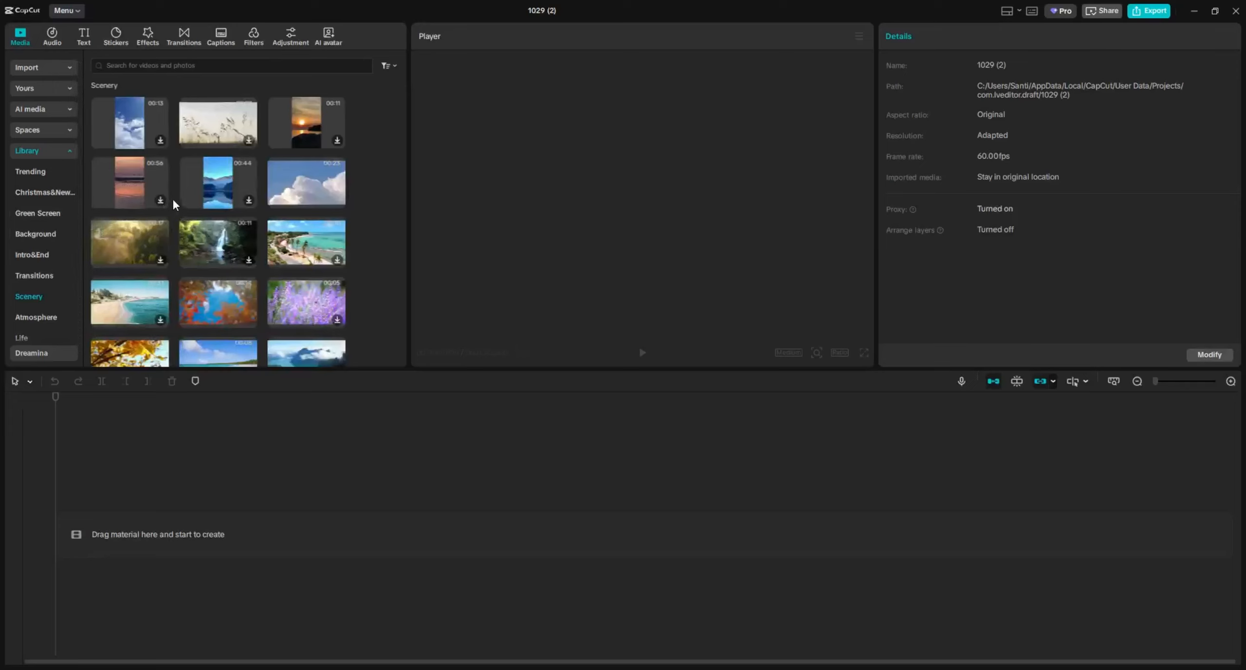
left_click(339, 142)
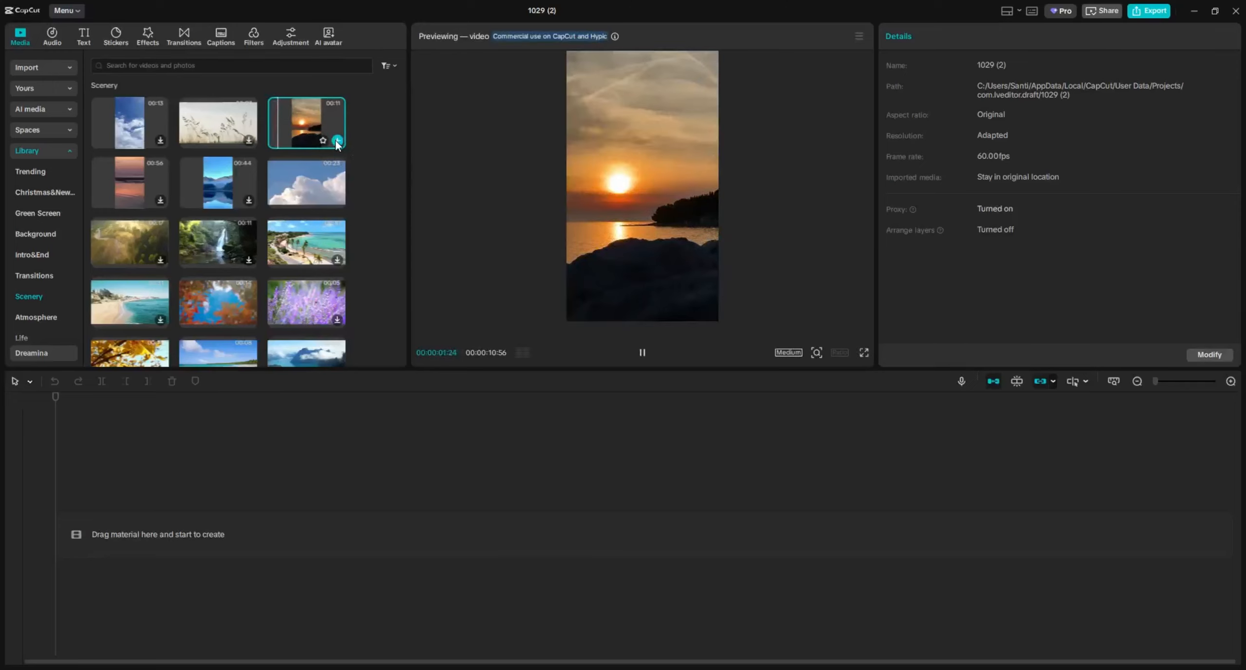
left_click(337, 141)
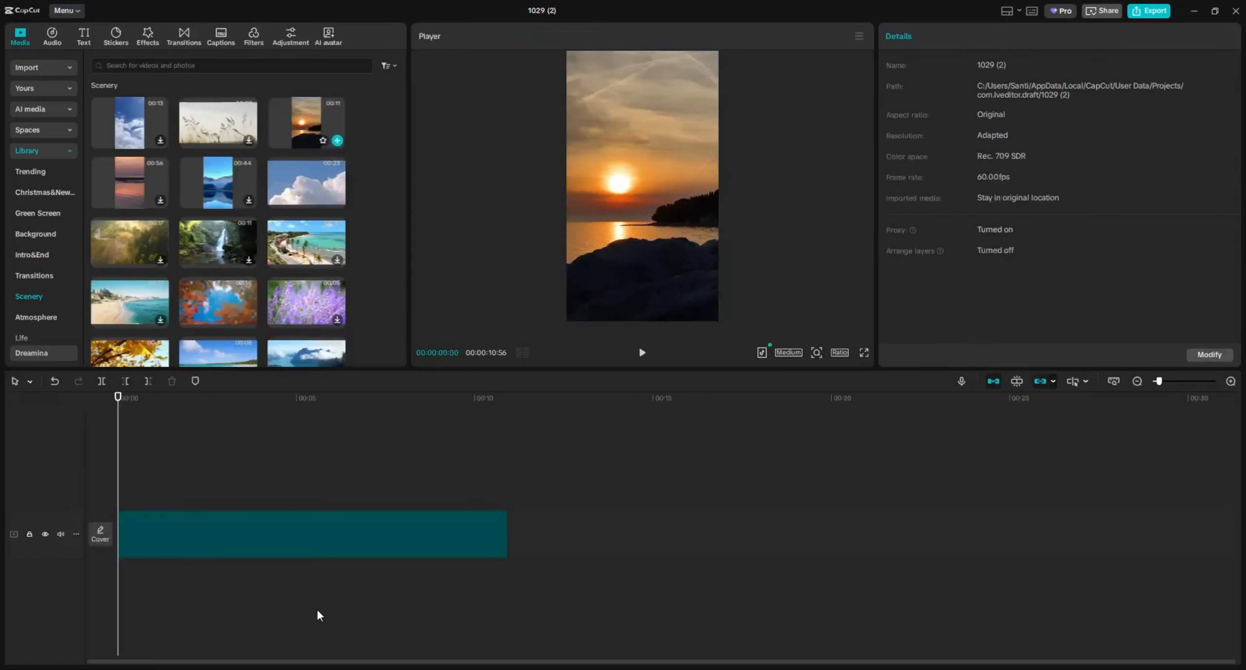
Trim the end of the sunset clip so its duration becomes 00:00:09:02.
left_click(433, 526)
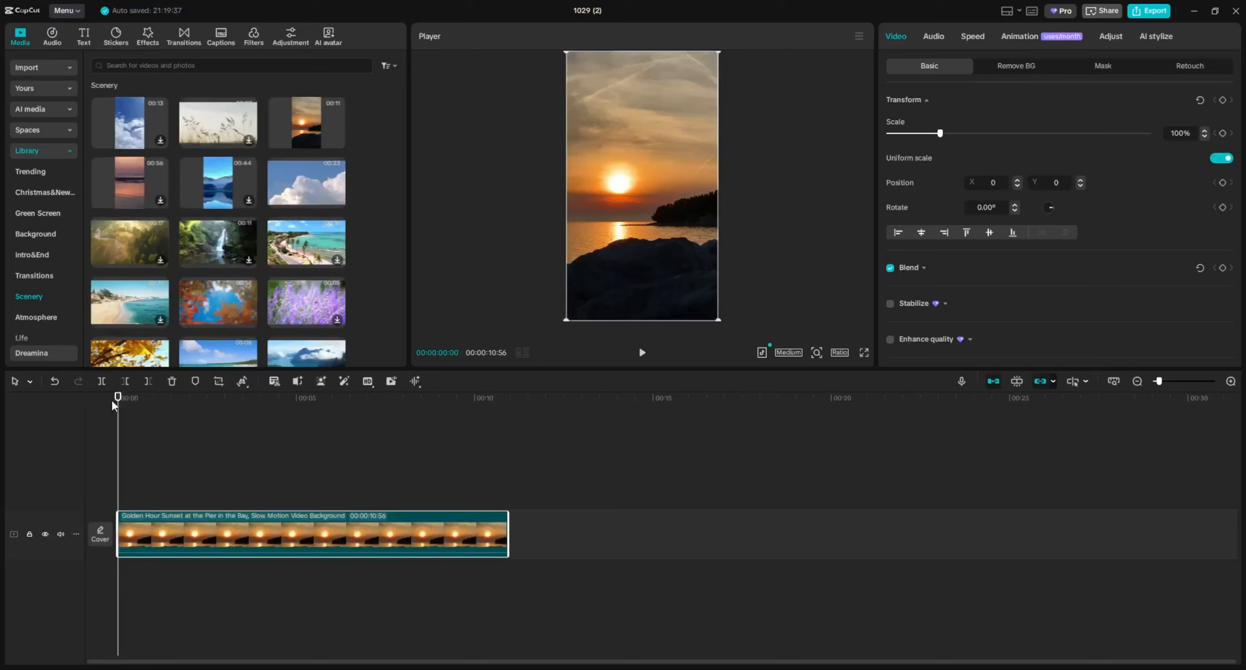
left_click_drag(118, 404, 163, 404)
left_click(262, 551)
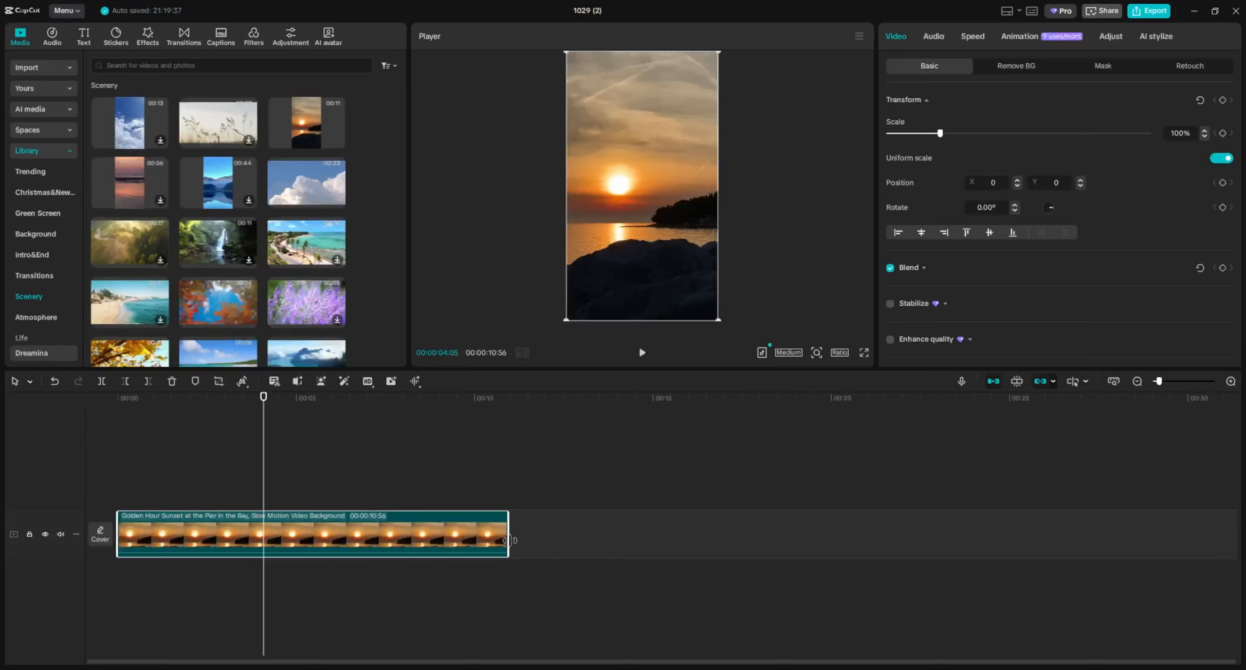
left_click_drag(509, 541, 438, 557)
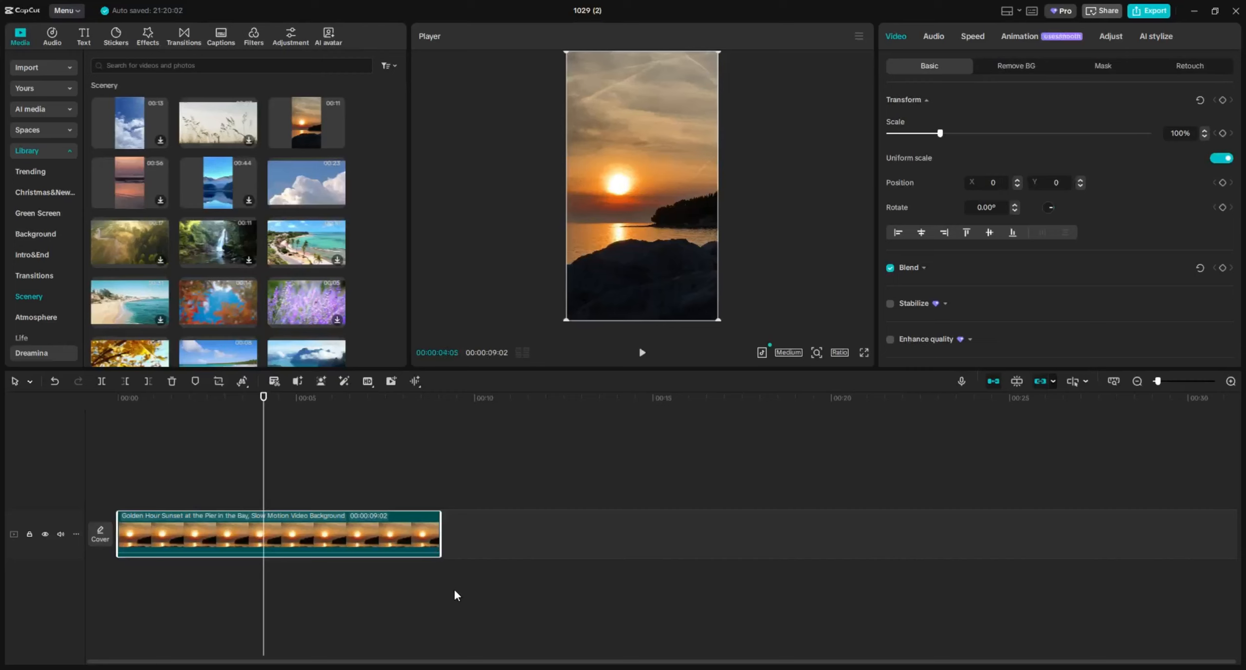
Try splitting the sunset clip at 00:00:05:56, and try deleting the part before that point, undoing each edit.
left_click_drag(262, 406, 329, 467)
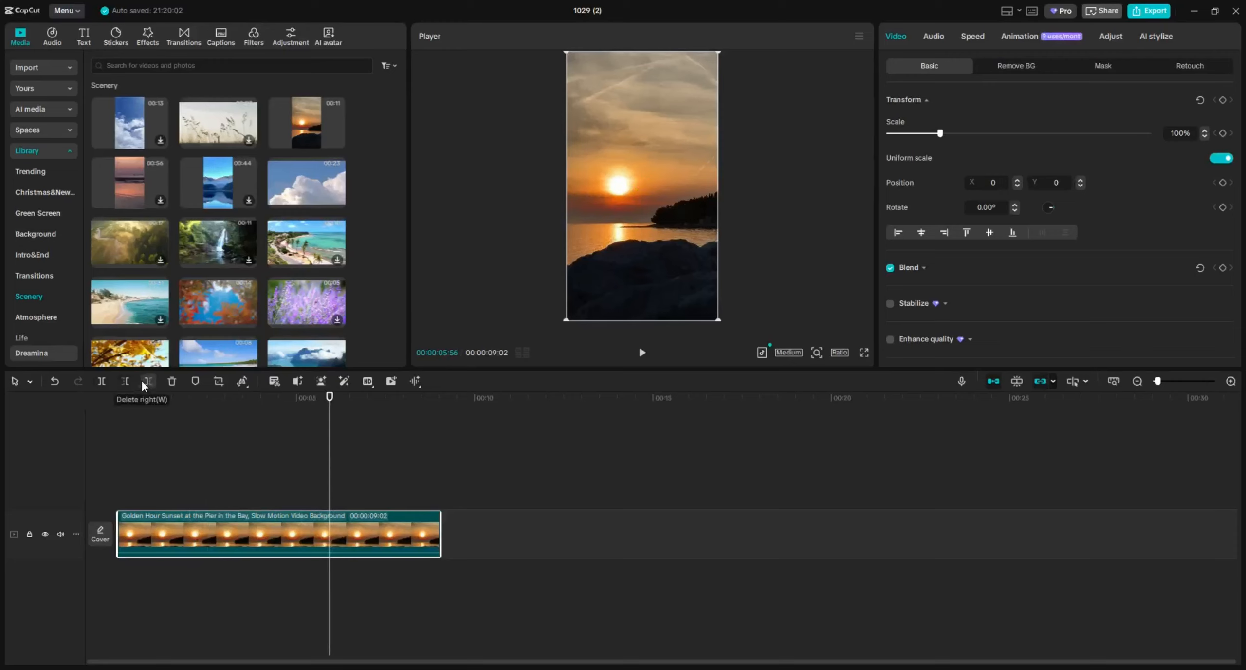
left_click(99, 380)
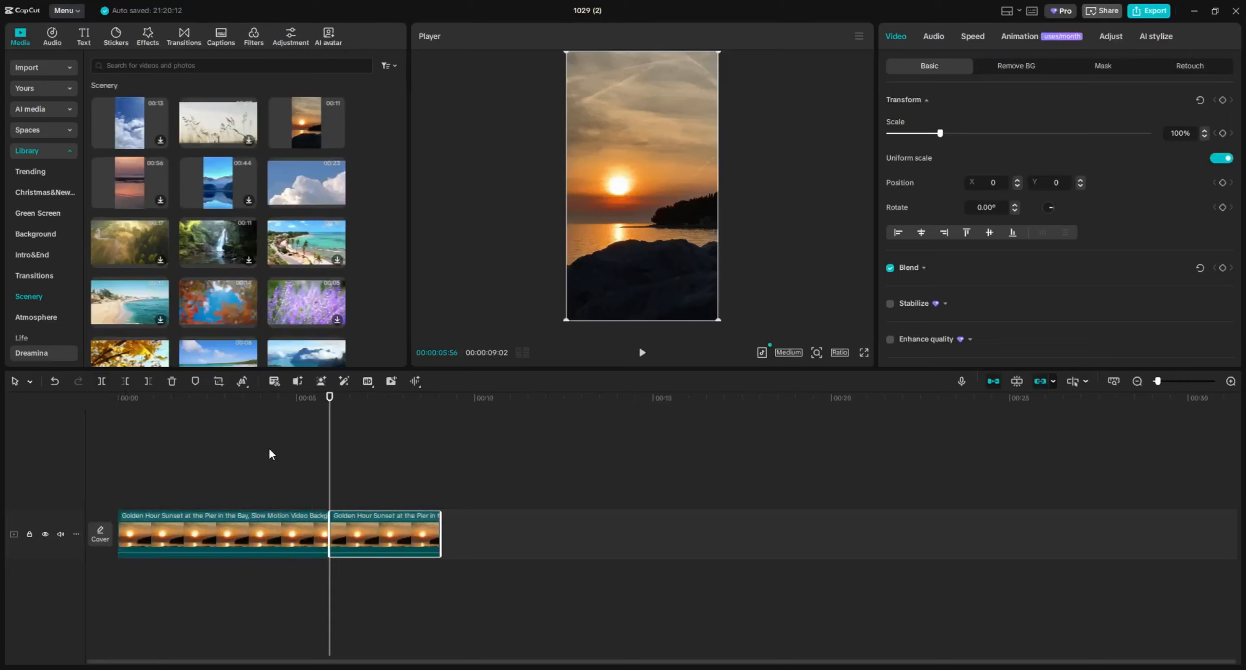
key("ctrl+z")
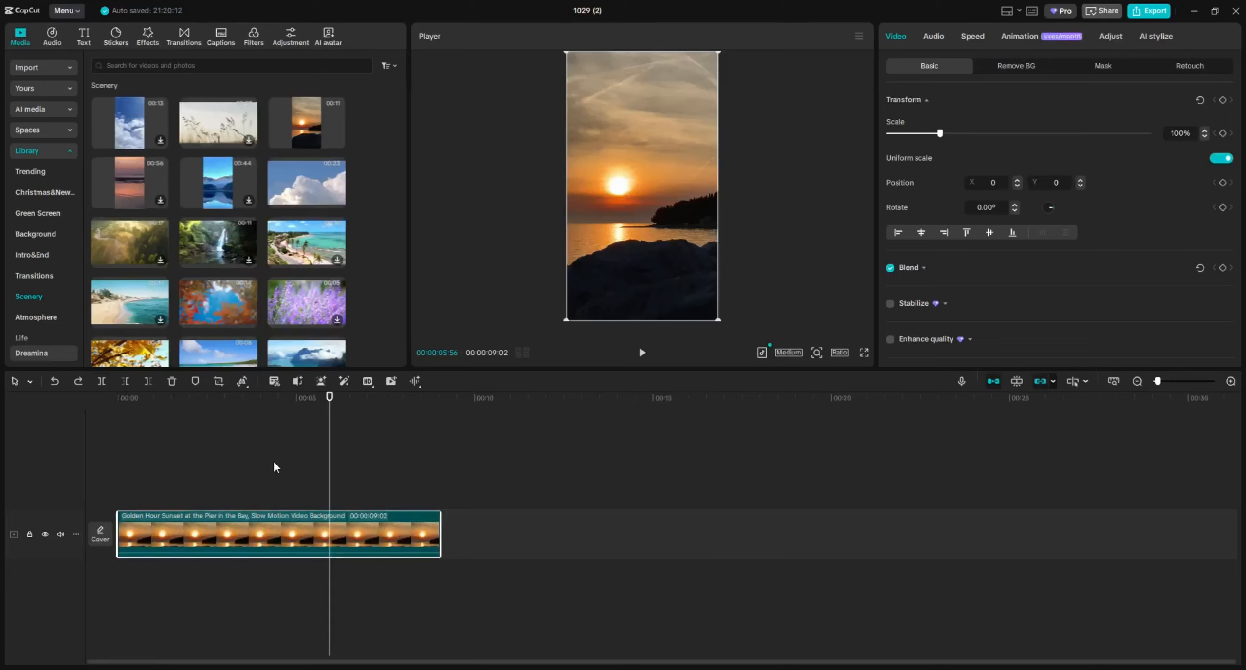
left_click(130, 382)
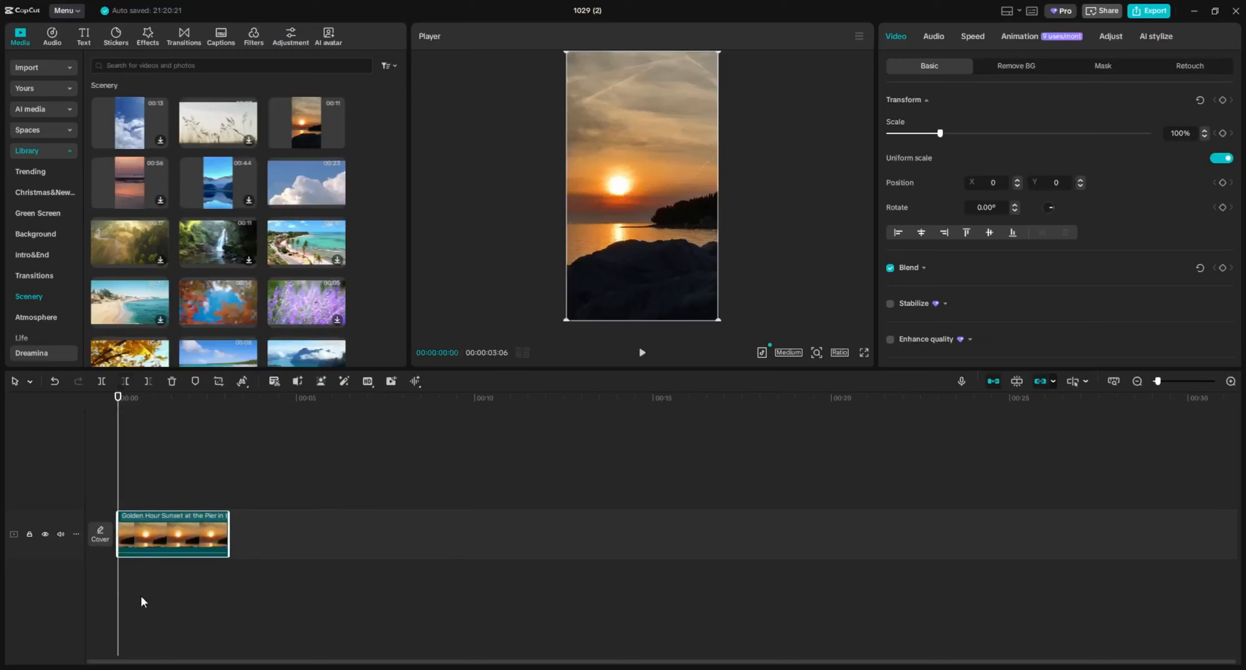
key("ctrl+z")
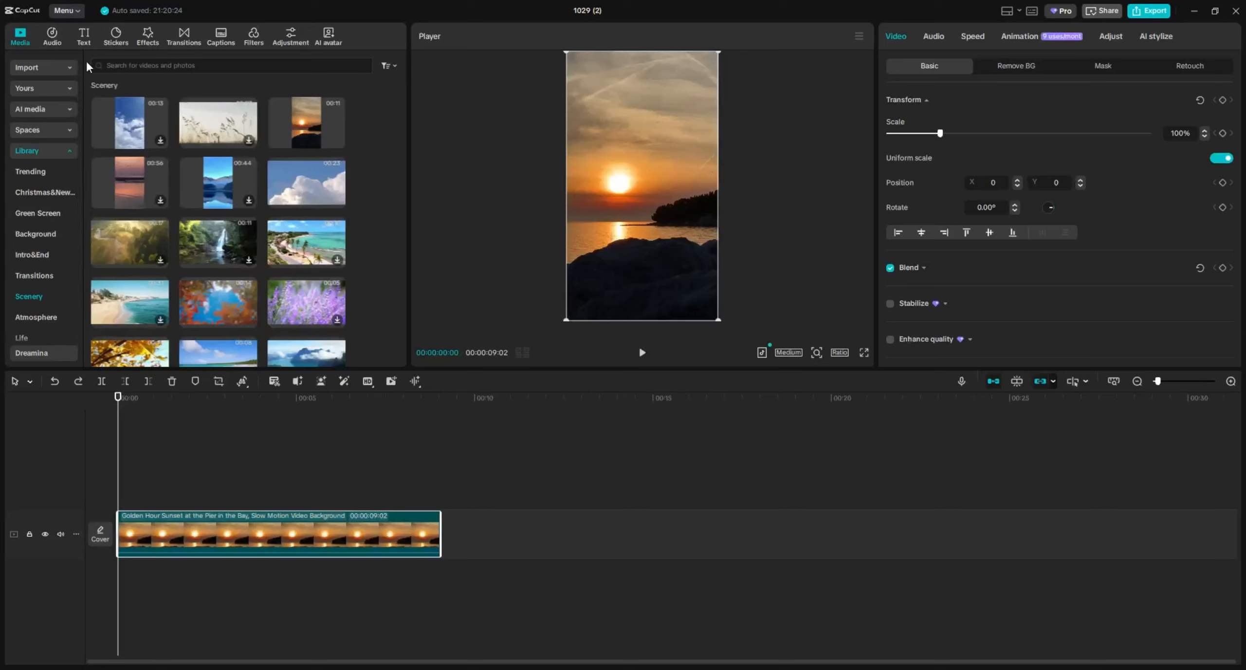
Look through the audio library's music, sound effects, favorites and import sections.
left_click(61, 40)
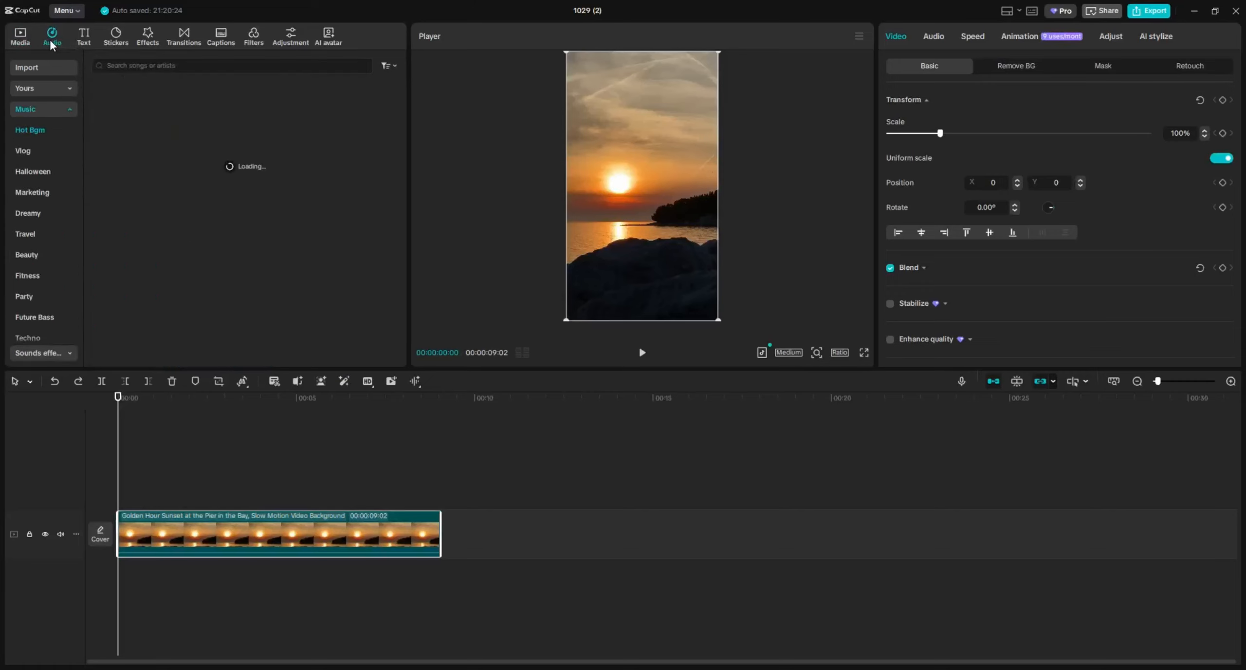
left_click(65, 112)
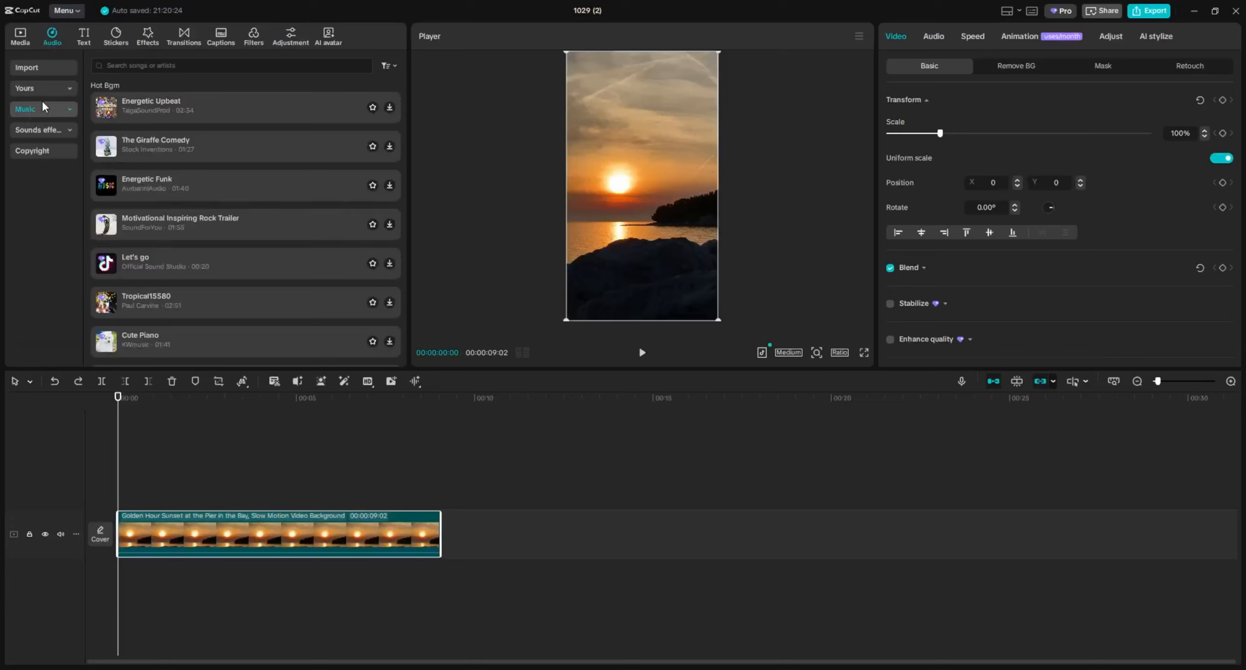
left_click(55, 128)
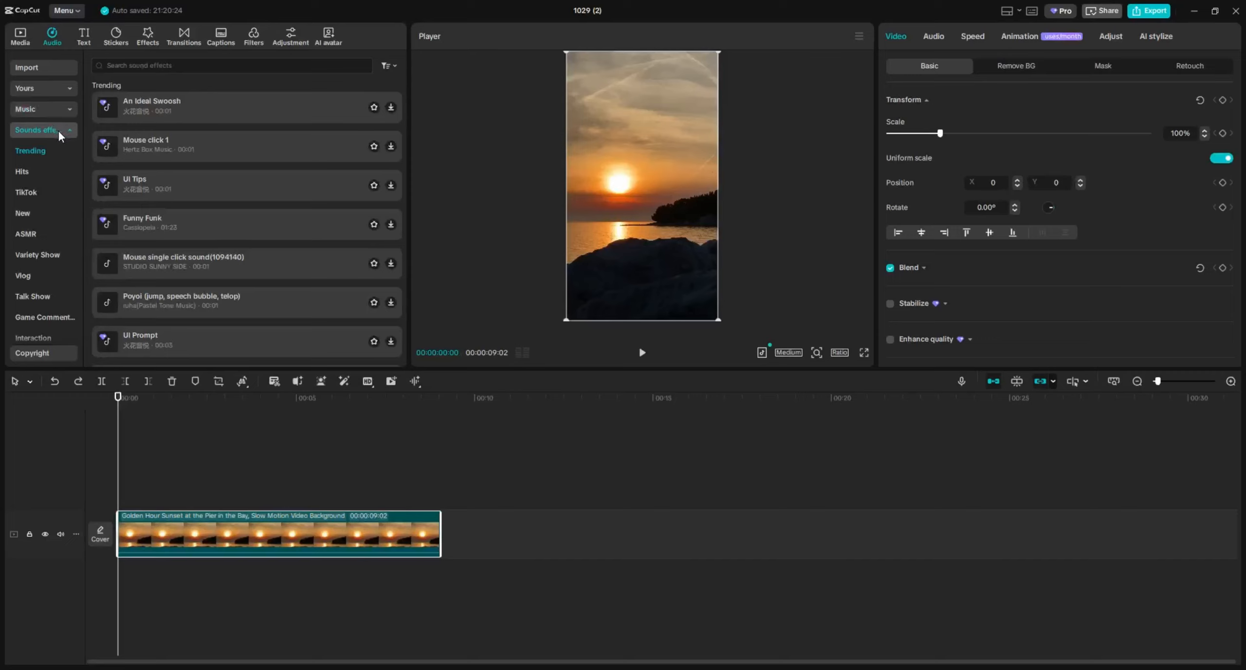
left_click(58, 128)
left_click(48, 87)
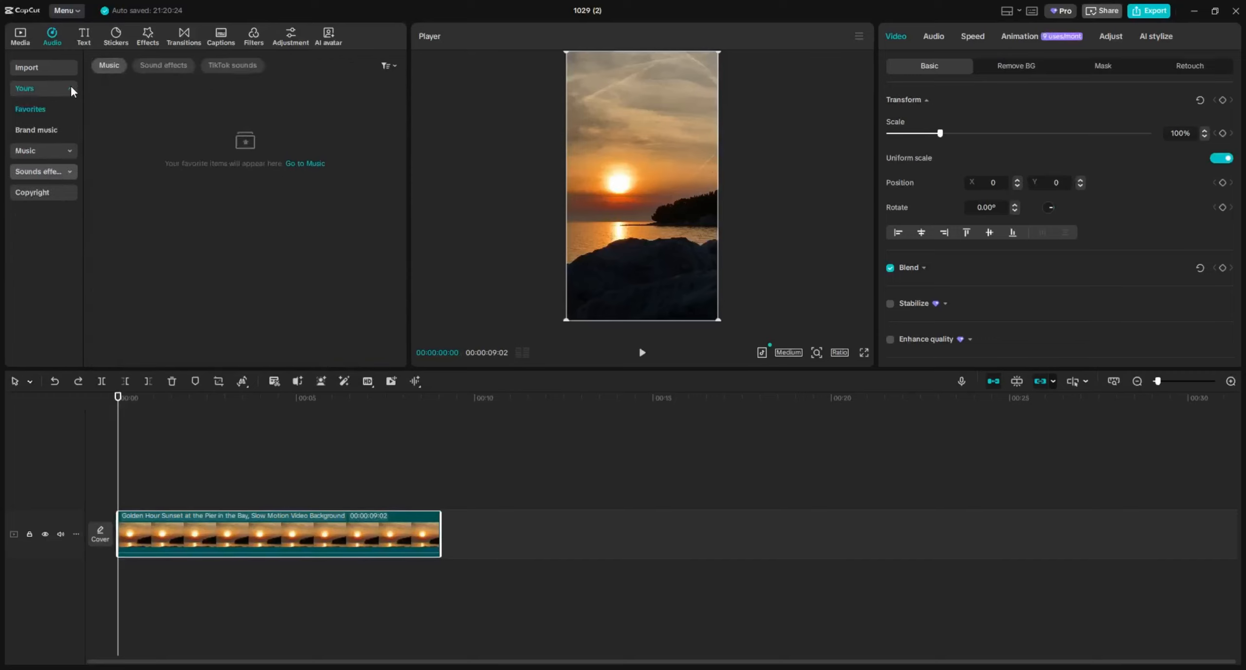
left_click(40, 72)
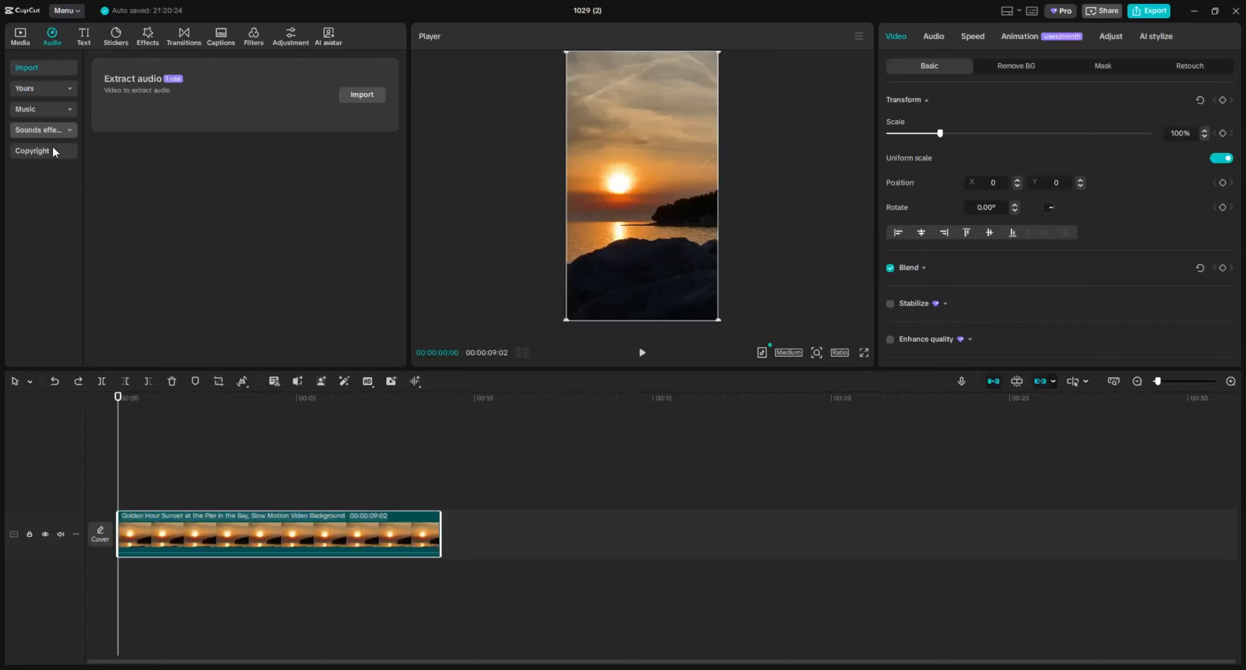
Add the Energetic Upbeat track from the Hot Bgm music to the timeline, aligned with the start of the sunset clip.
left_click(47, 109)
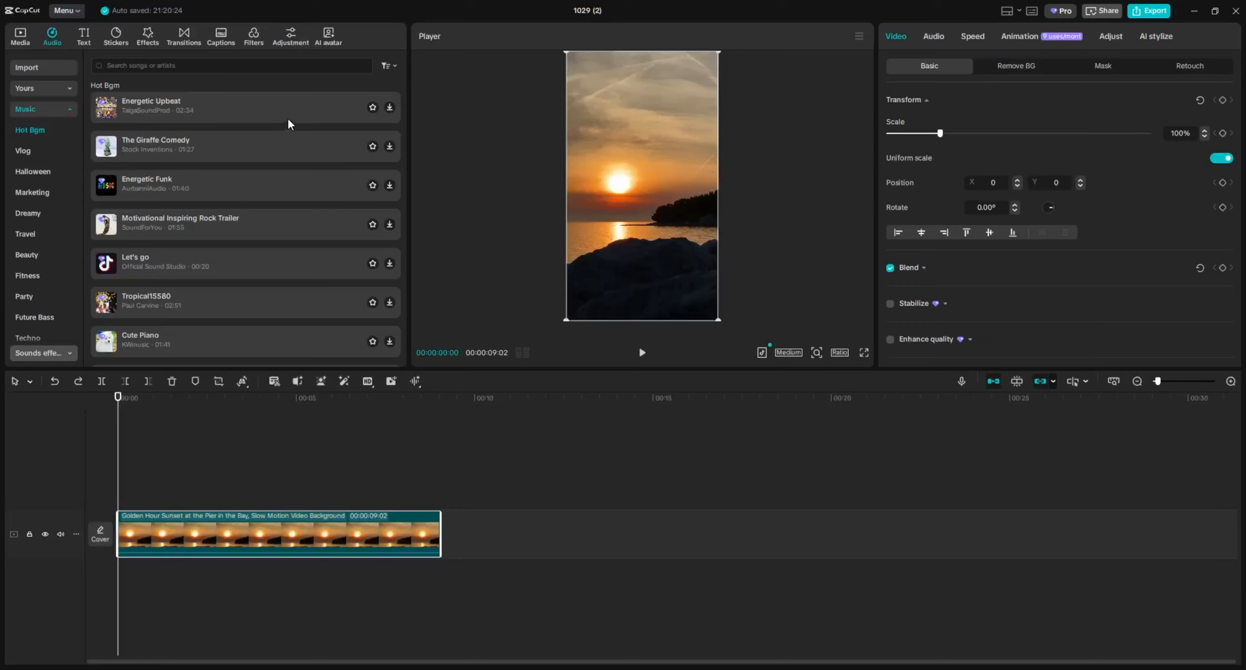
left_click_drag(280, 110, 129, 485)
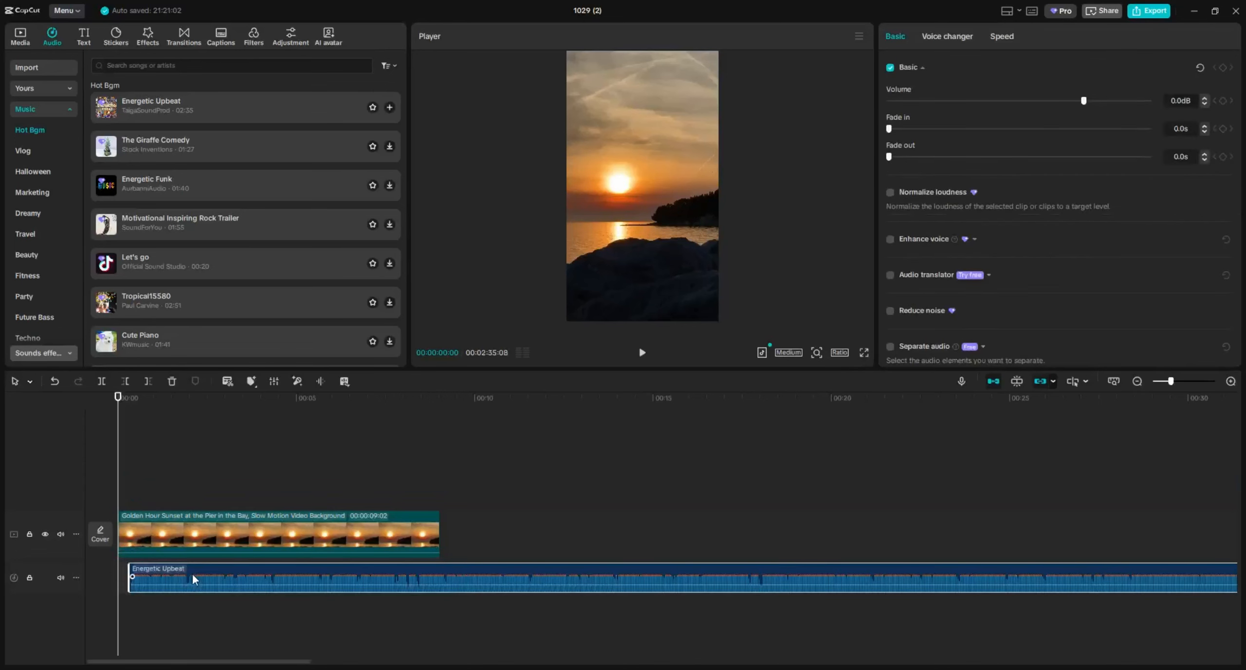
left_click_drag(192, 572, 160, 573)
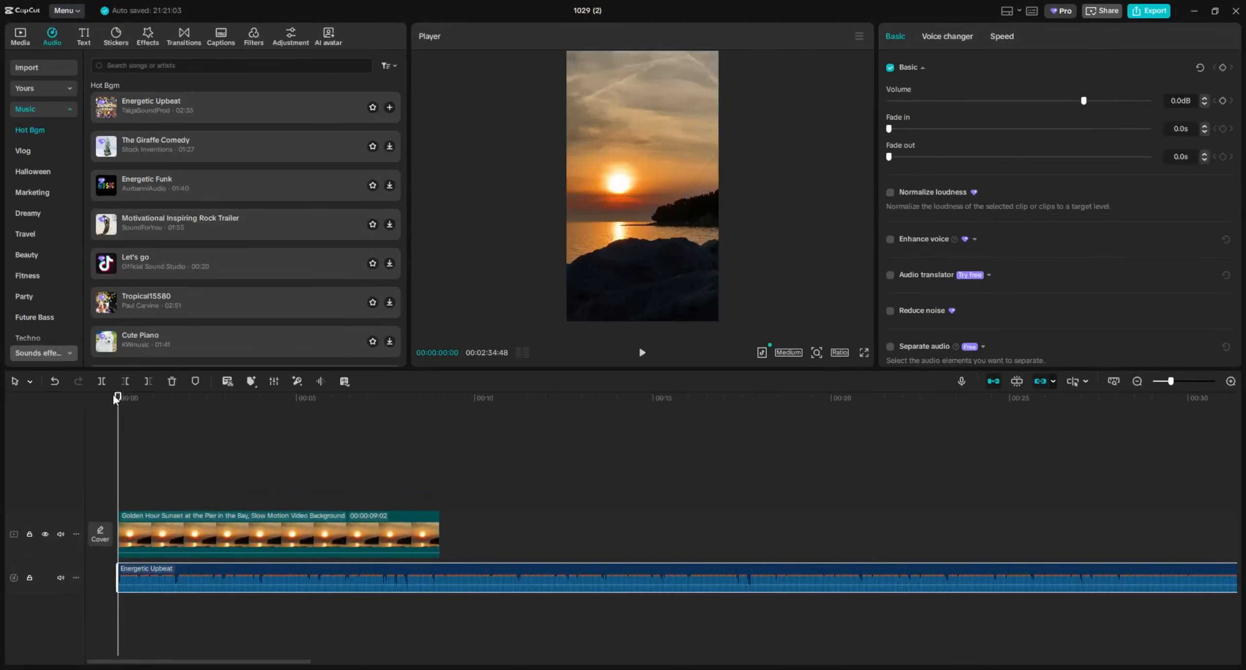
Split the Energetic Upbeat track at the sunset clip's end, 00:00:09:01, and delete the remaining part.
left_click_drag(117, 398, 439, 438)
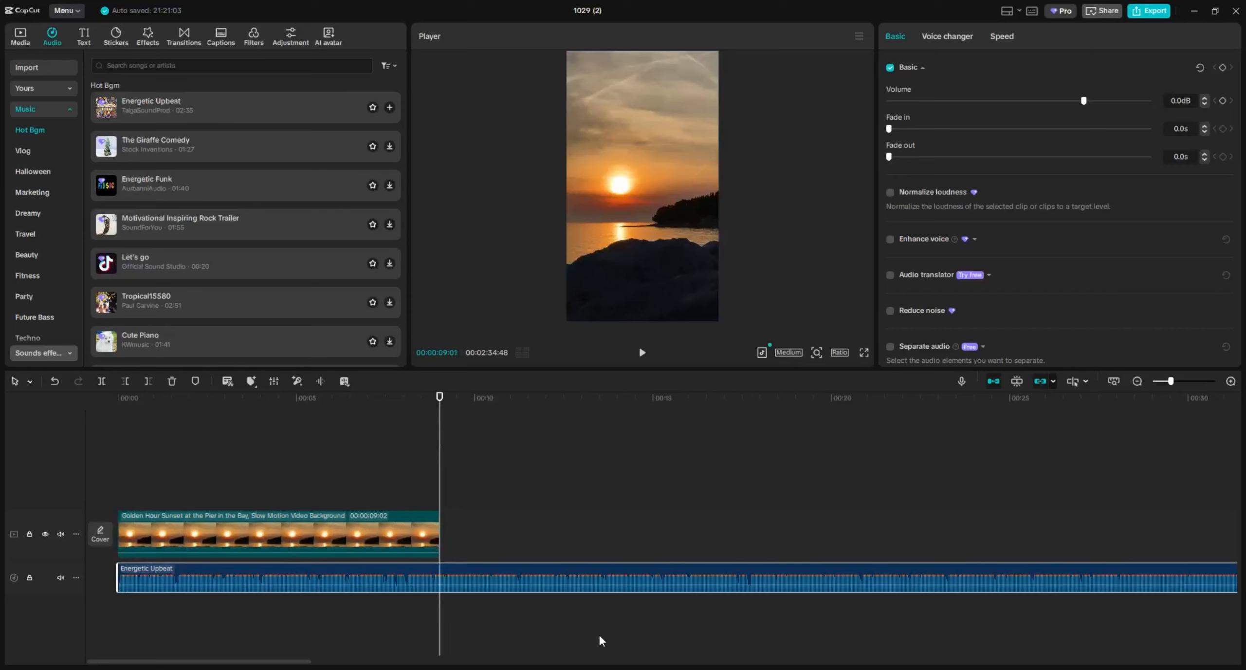
left_click(101, 381)
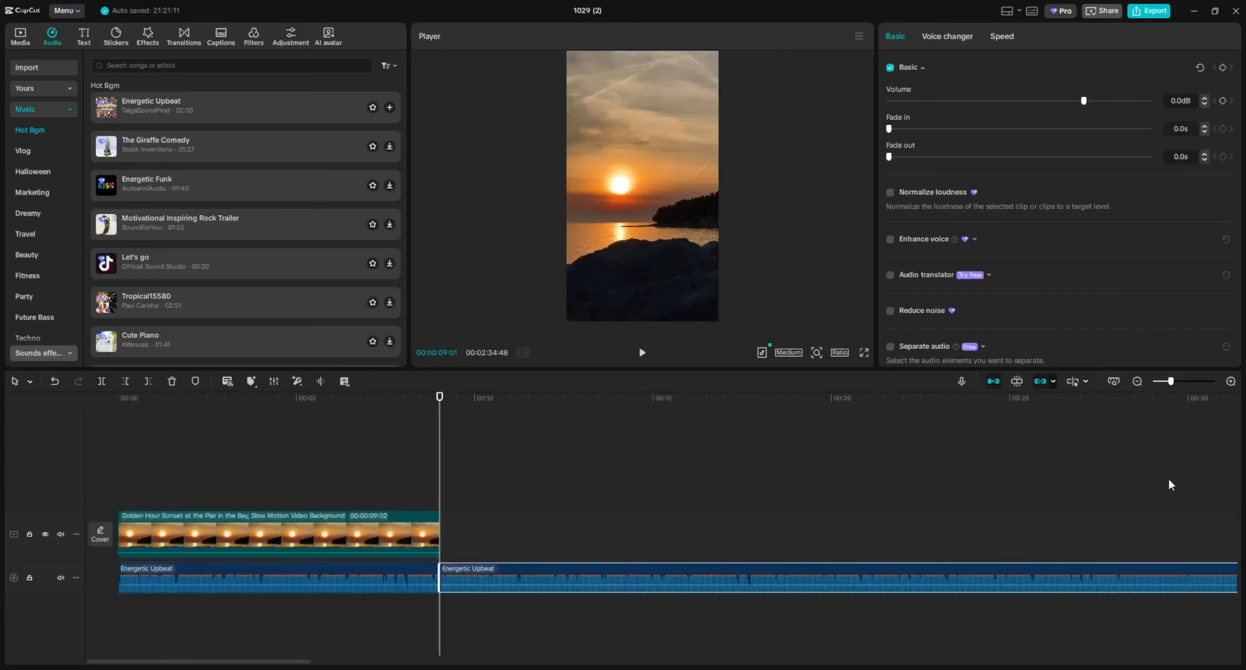
left_click(171, 381)
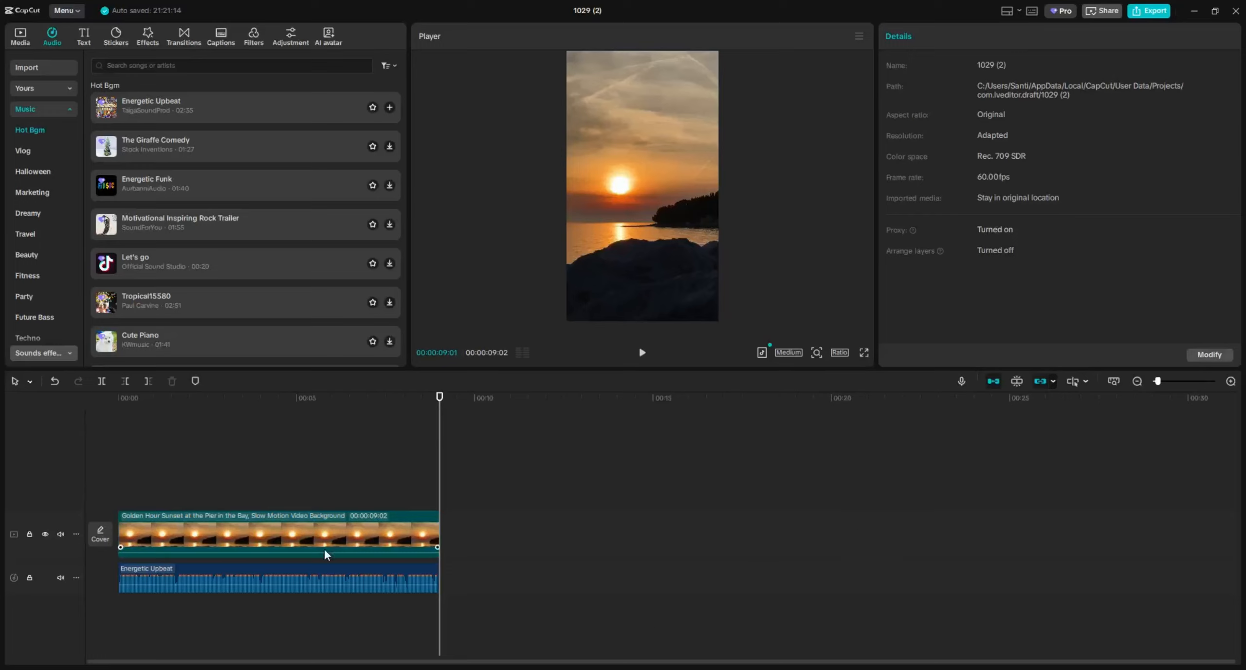
Download the Blue sky and white clouds clip from the library's Scenery category and add it after the sunset clip.
left_click(18, 39)
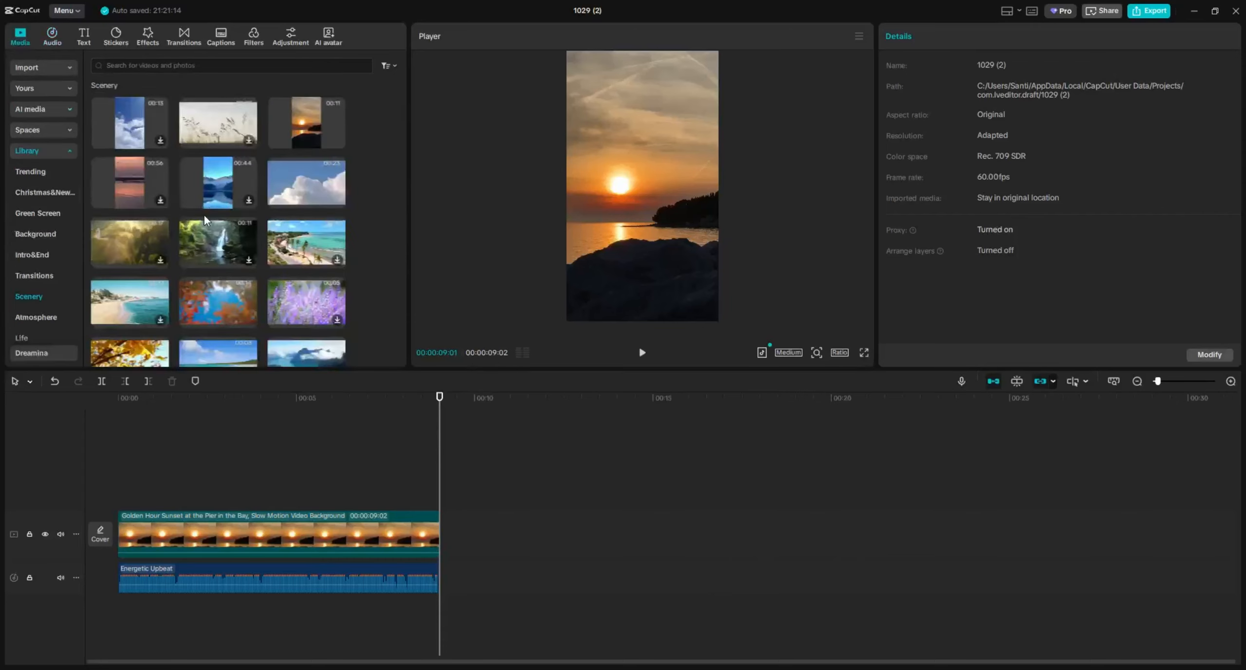
left_click(160, 141)
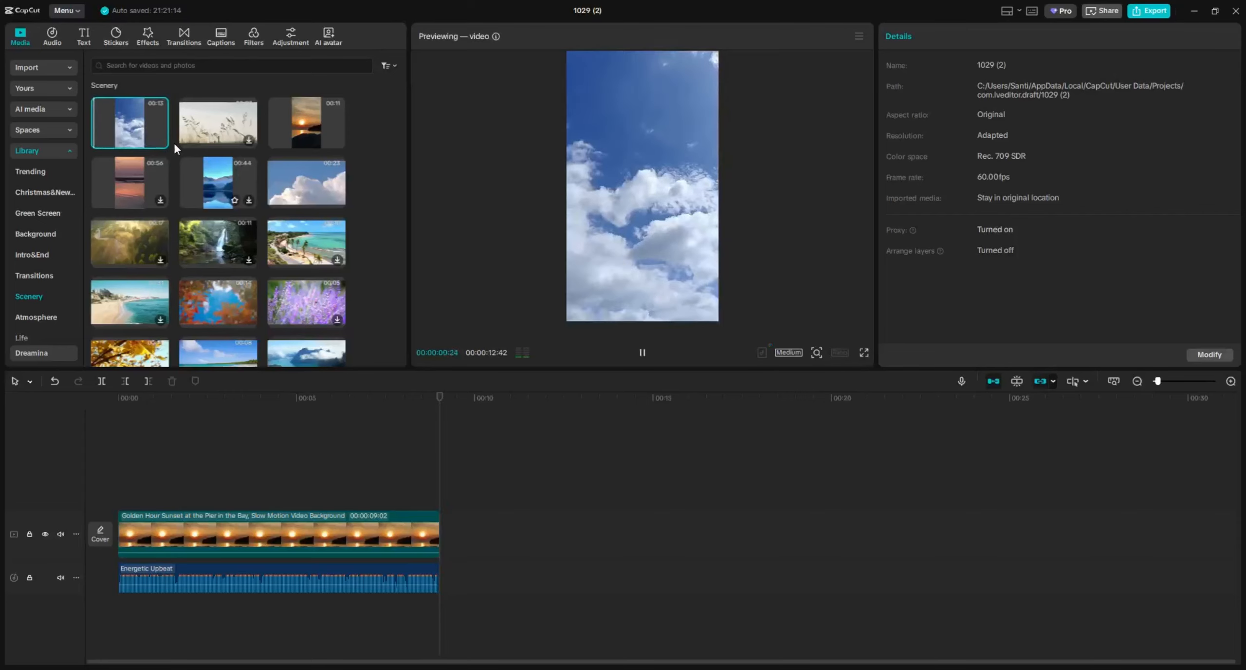
left_click(160, 140)
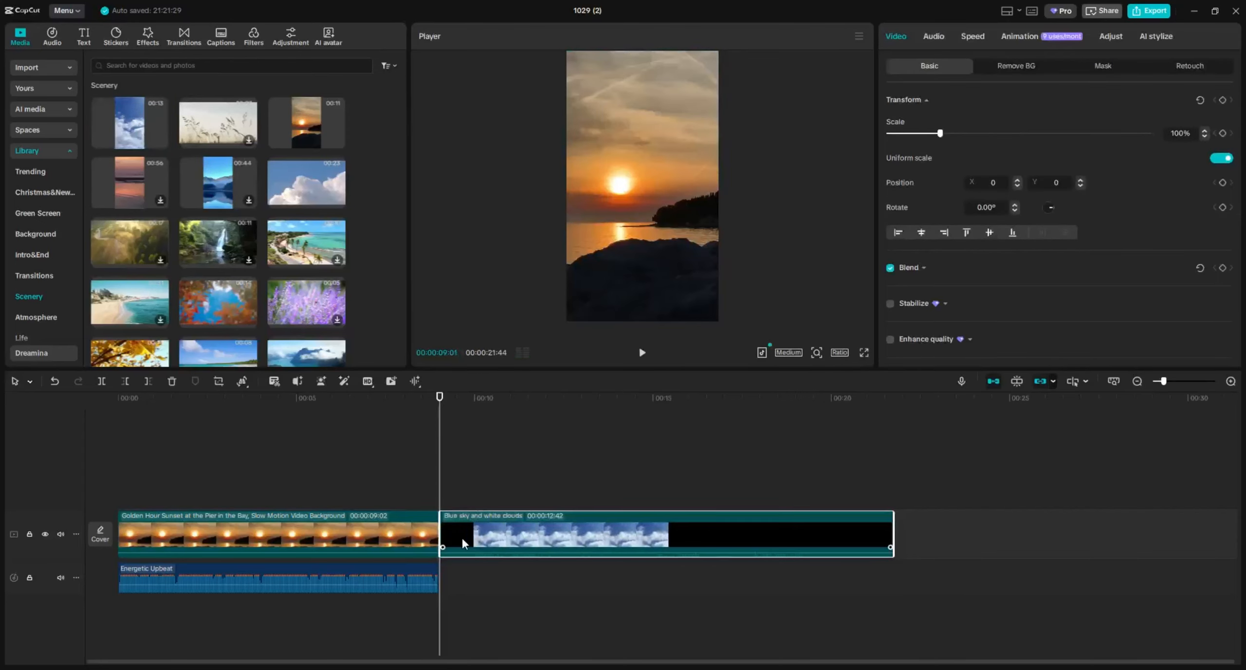
Try to place the Pull in transition on the join between the sunset clip and the sky clip.
left_click_drag(440, 422, 420, 419)
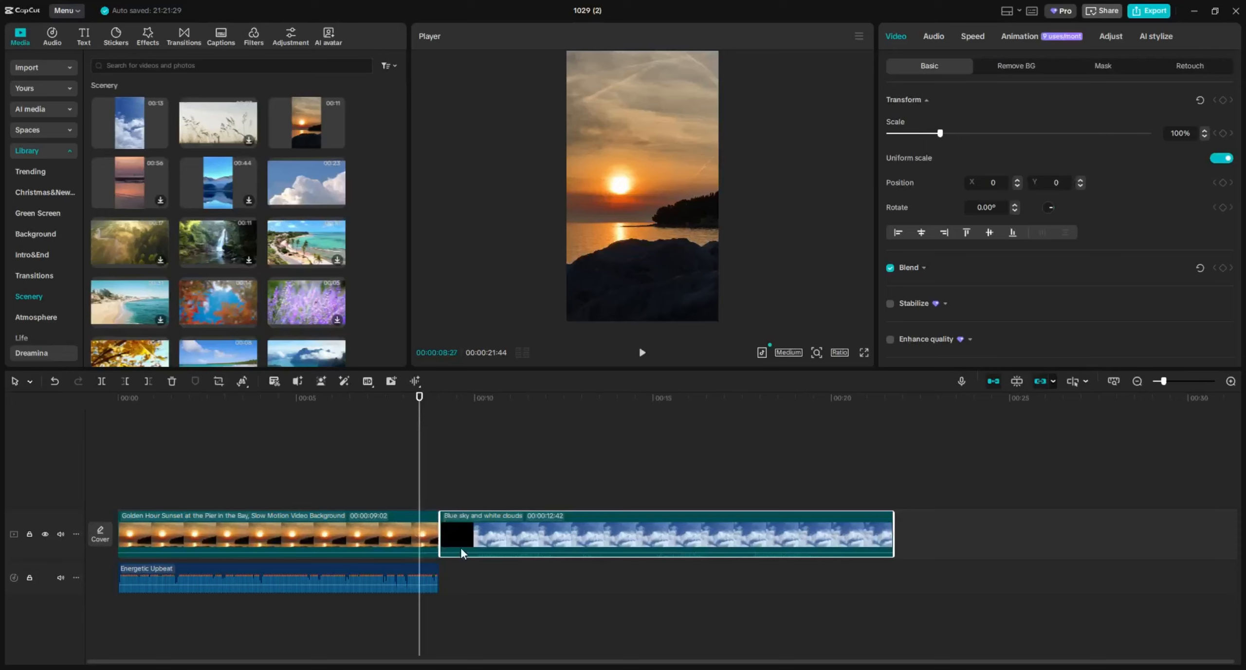
left_click(189, 41)
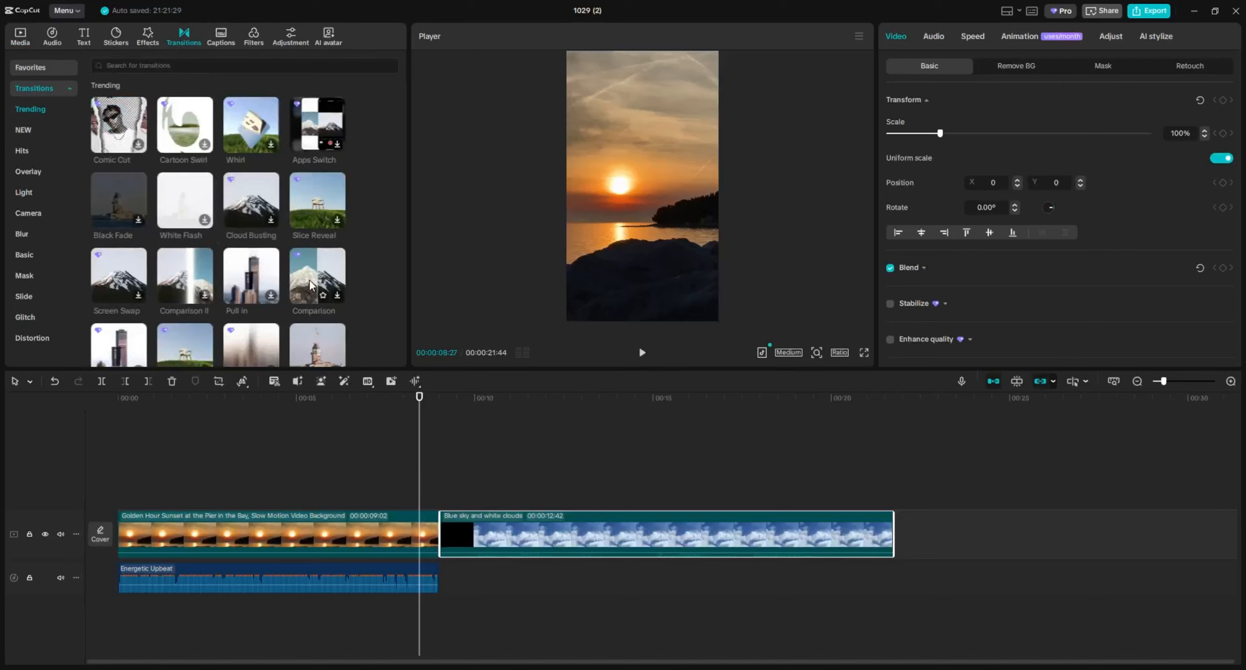
left_click(261, 274)
left_click_drag(261, 276, 442, 511)
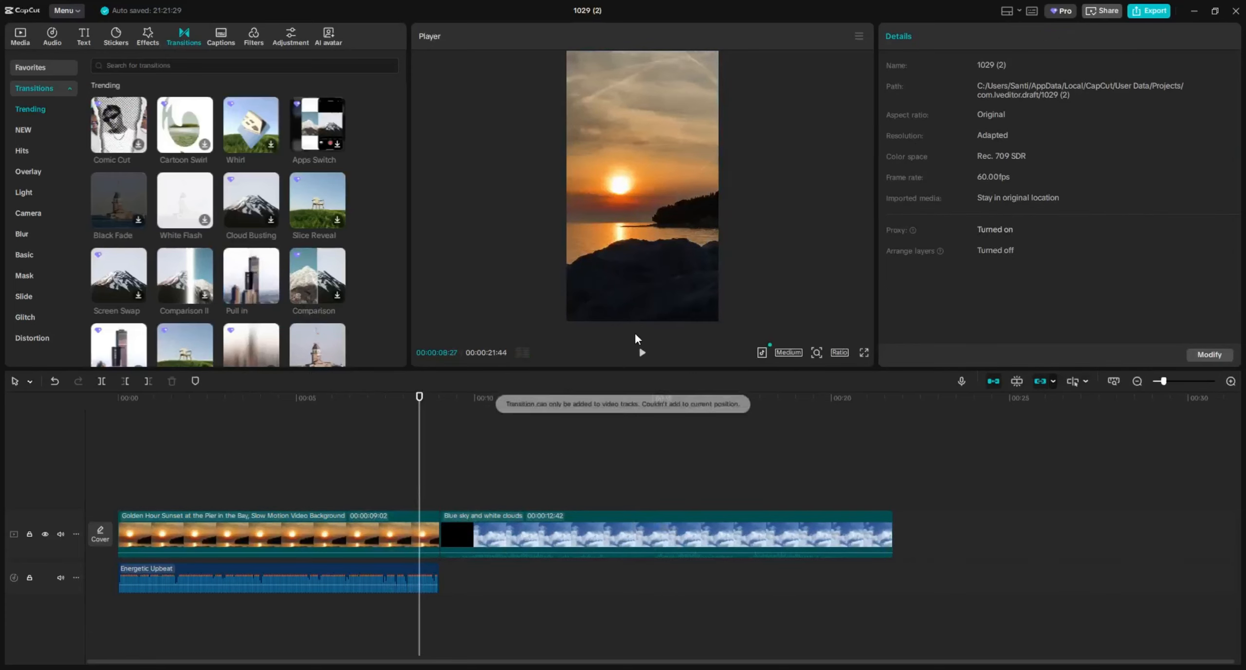
Briefly play the timeline near the end of the sunset clip and set the system volume to 0.
left_click(640, 357)
left_click(639, 358)
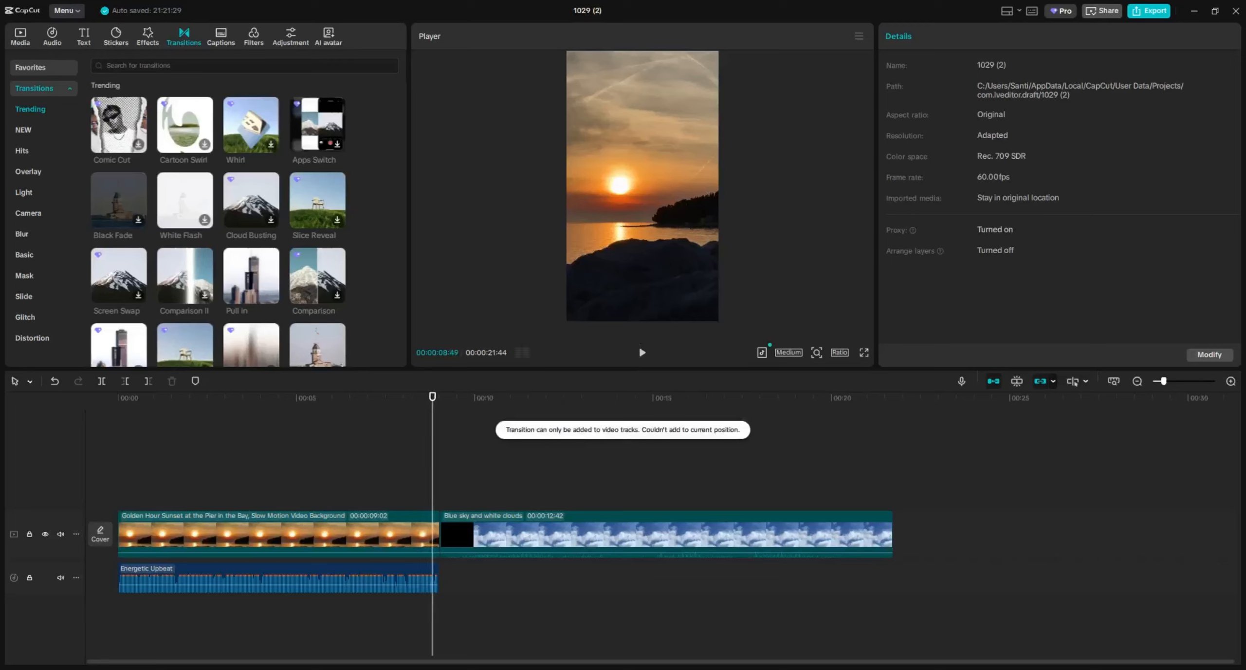
key("super+a")
left_click_drag(1057, 605, 1045, 605)
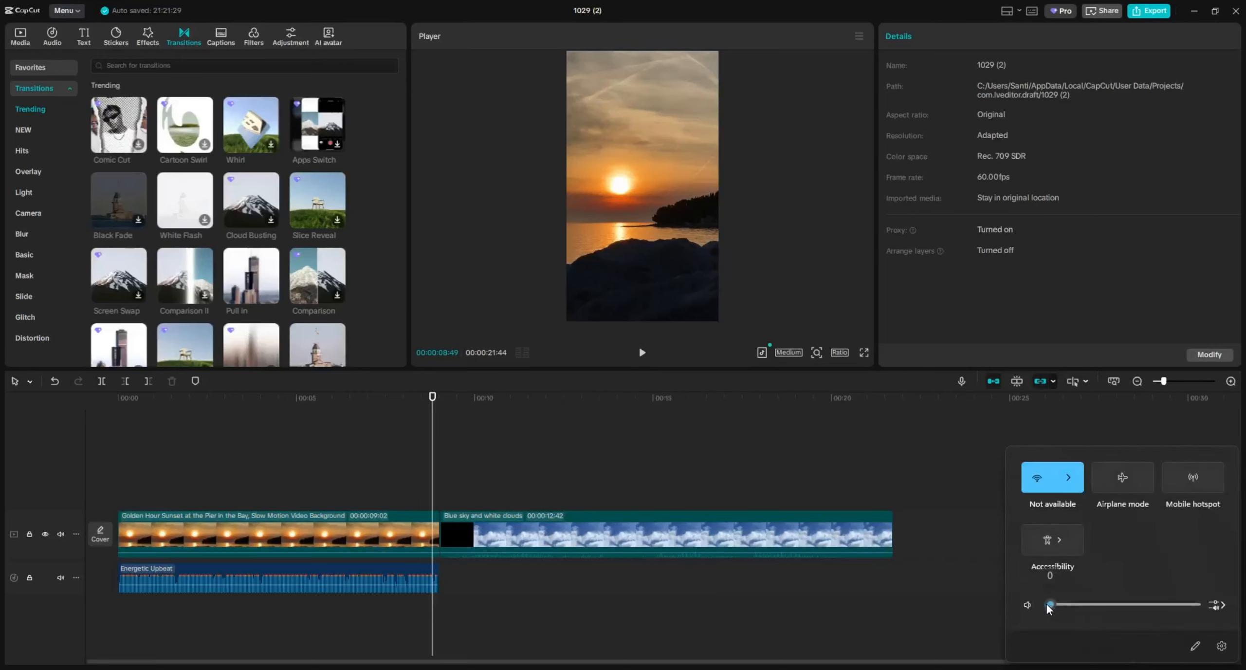
Apply the Pull in transition between the sunset clip and the sky clip.
left_click_drag(428, 410, 424, 411)
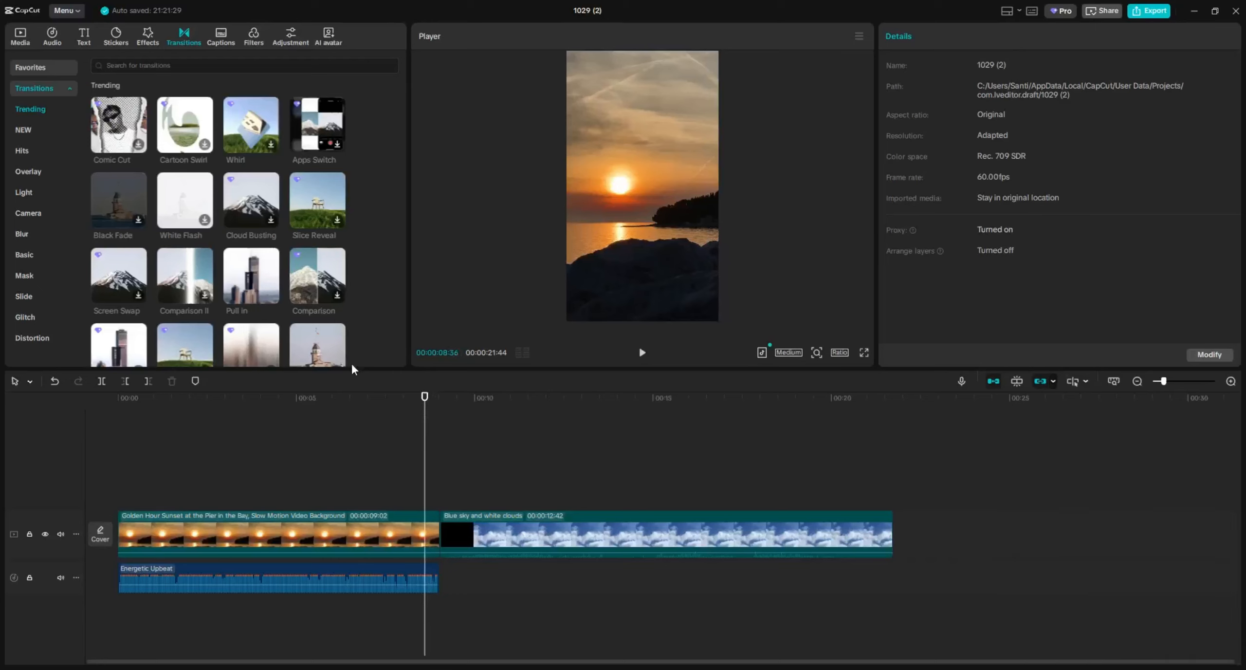
left_click(271, 295)
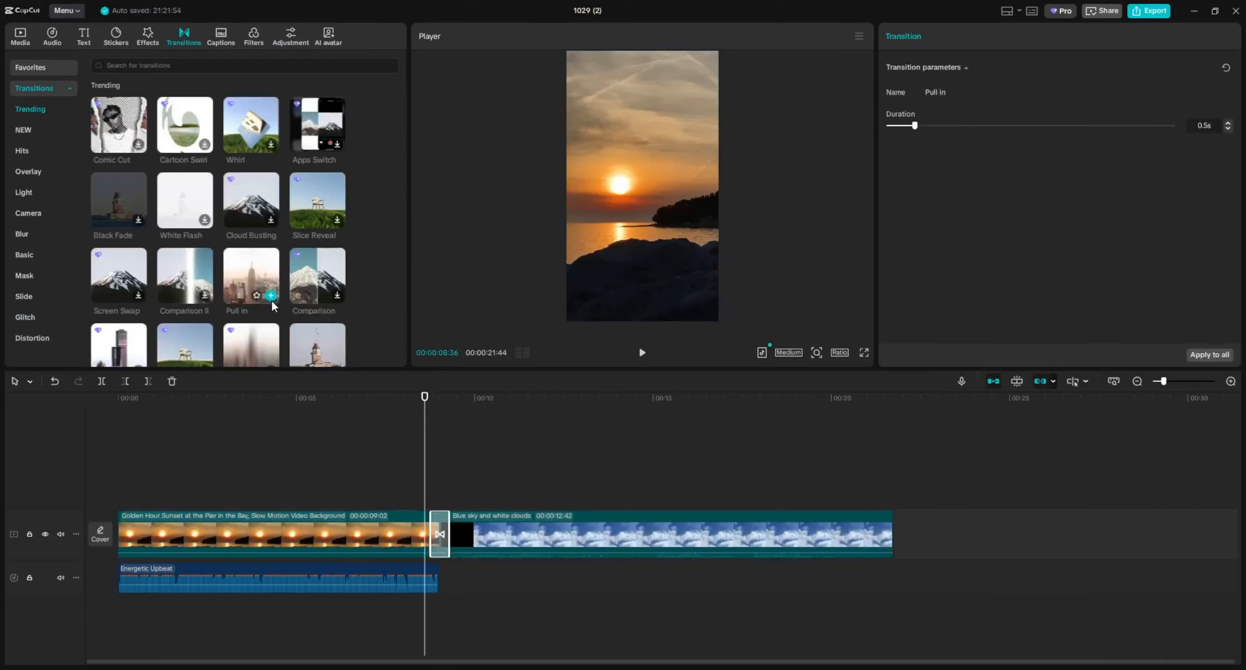
Play the Pull in transition between the sunset and sky clips, and return the playhead to a point before it.
left_click(638, 354)
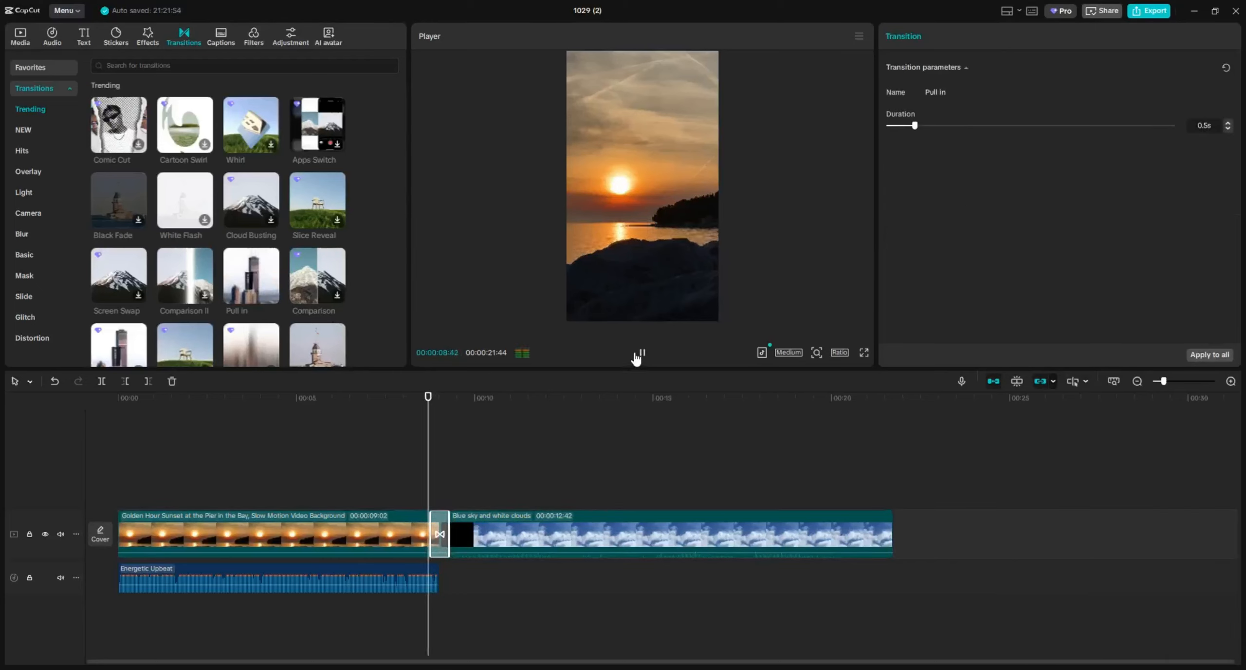
left_click(638, 355)
left_click_drag(458, 410, 392, 413)
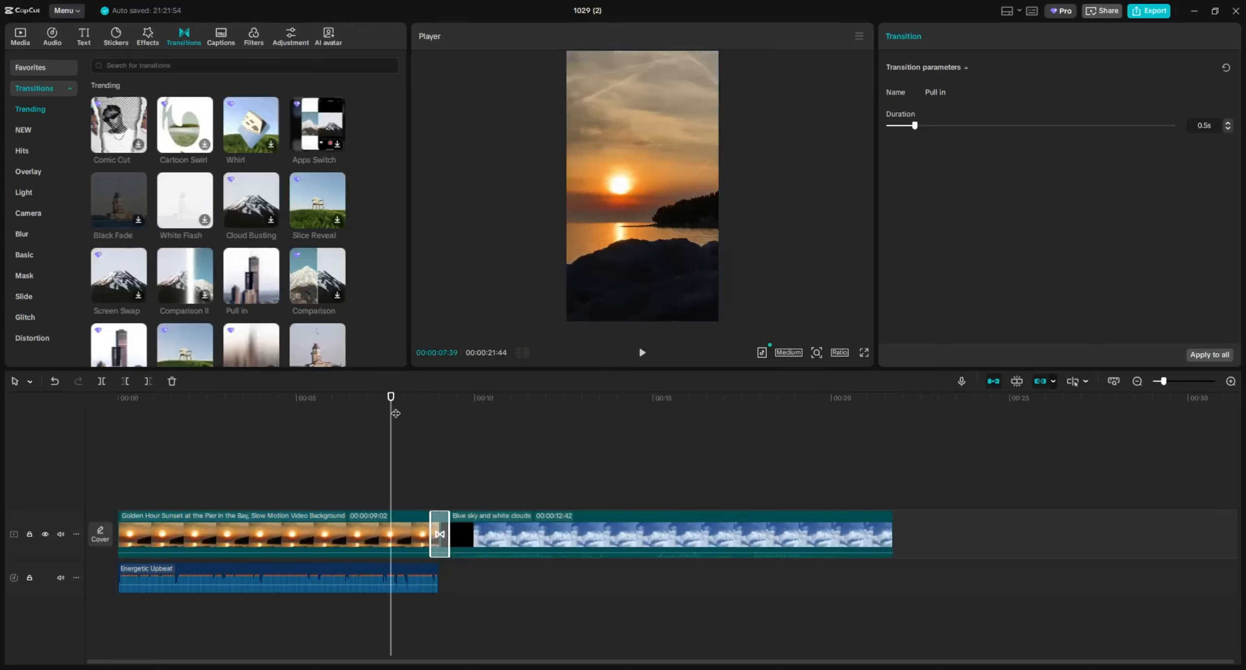
Set the Pull in transition's duration to 1.0 s and play the timeline across the join between the clips.
left_click_drag(917, 125, 947, 128)
left_click(643, 355)
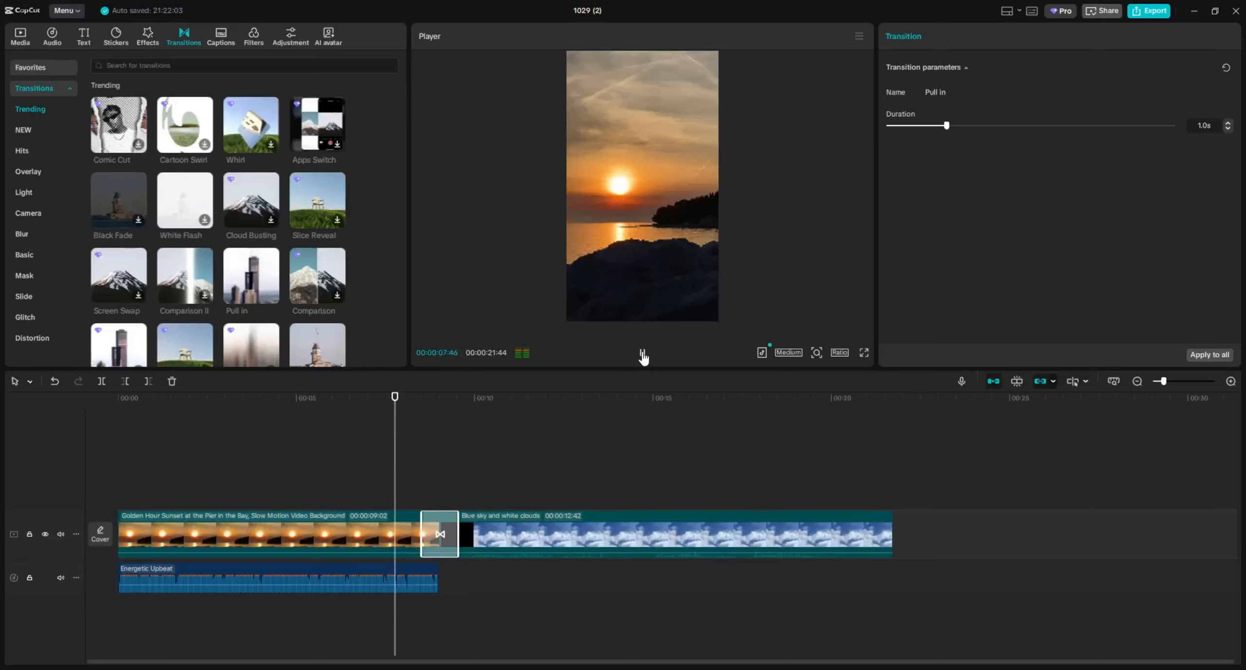
left_click(649, 354)
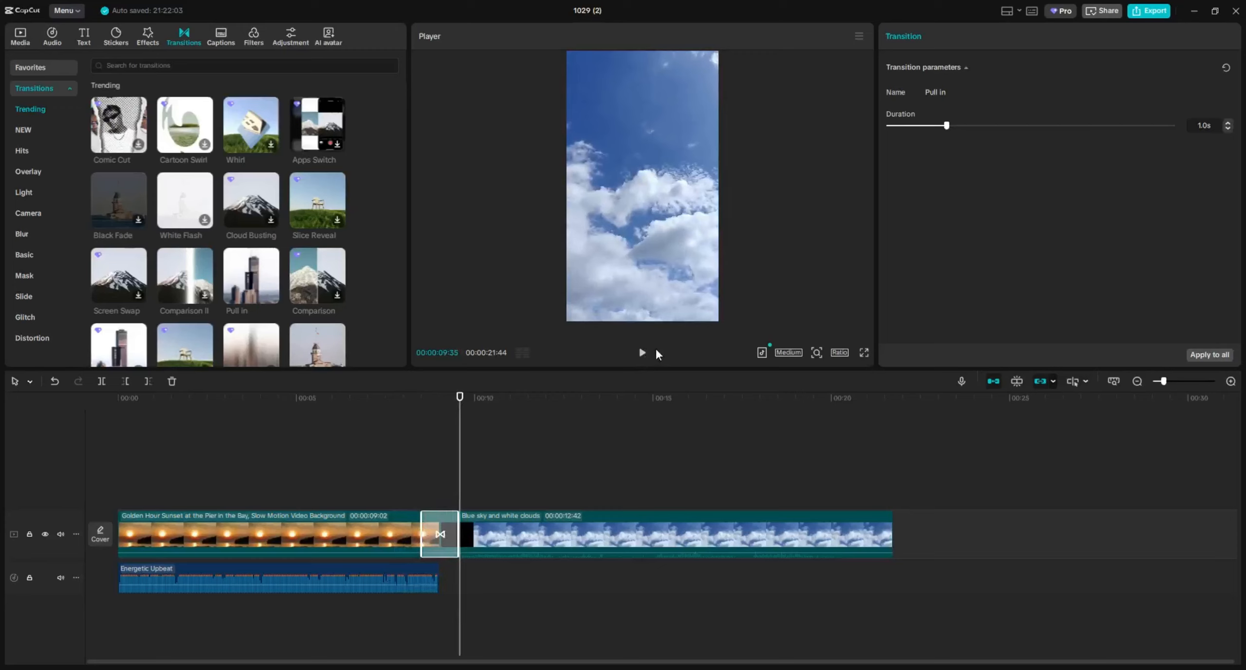
Return the playhead to the start of the timeline and show the auto captions options.
left_click(181, 430)
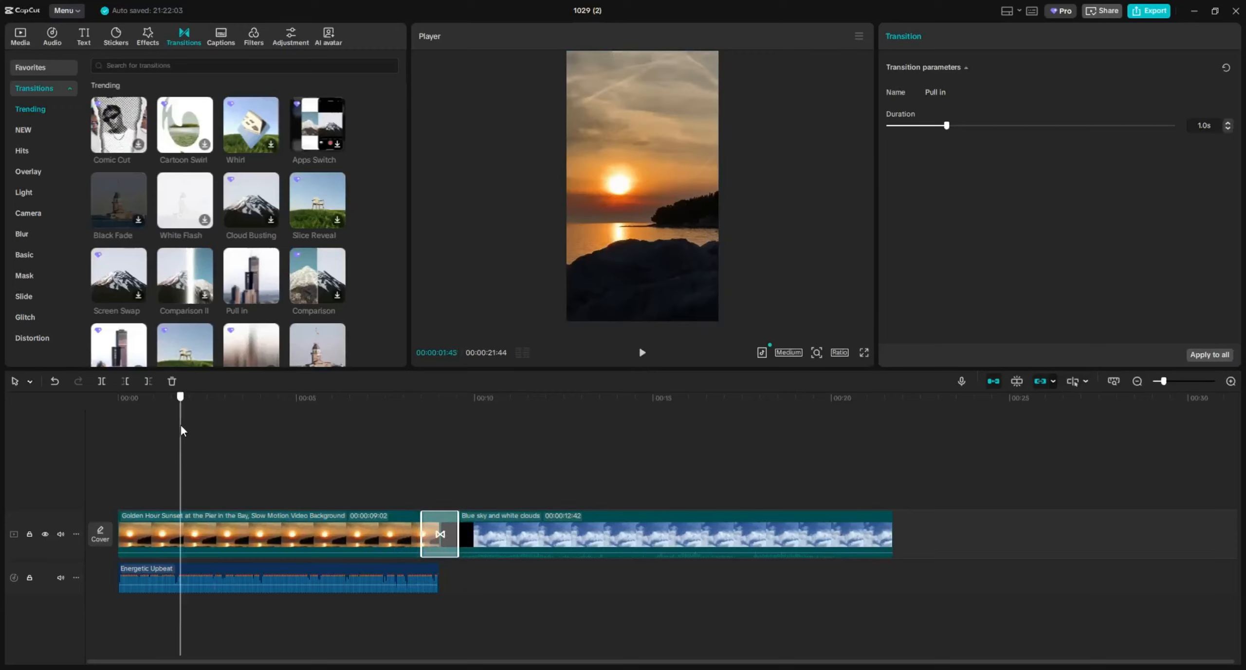
key("Home")
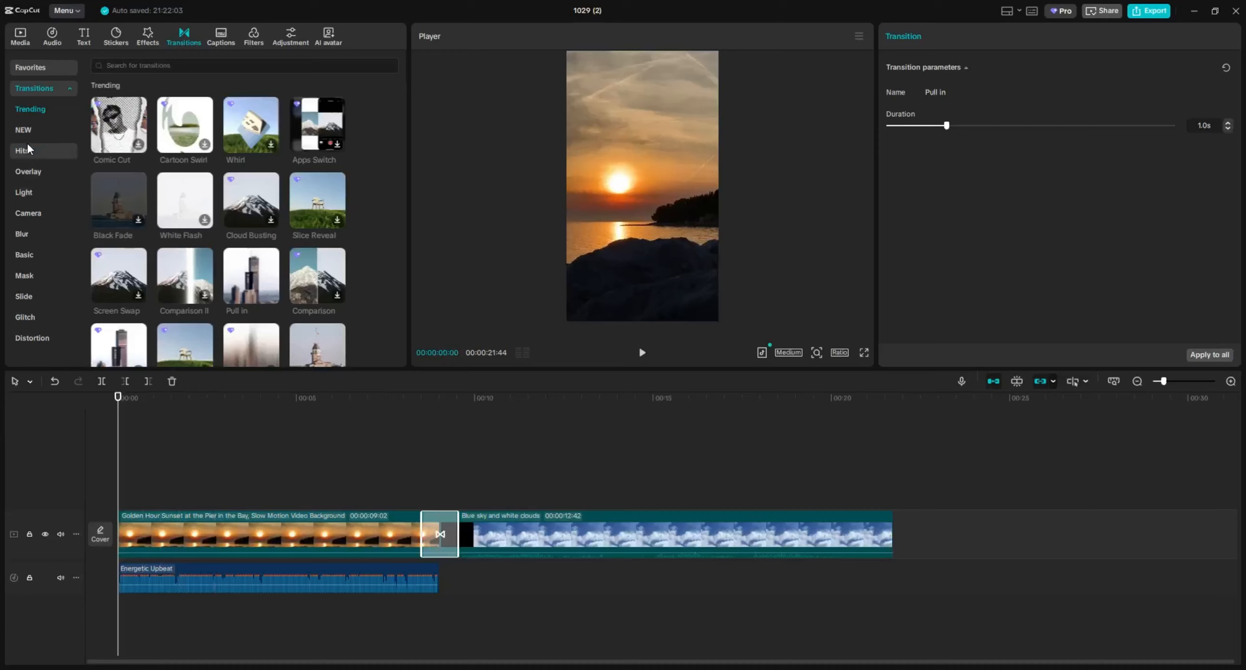
left_click(224, 45)
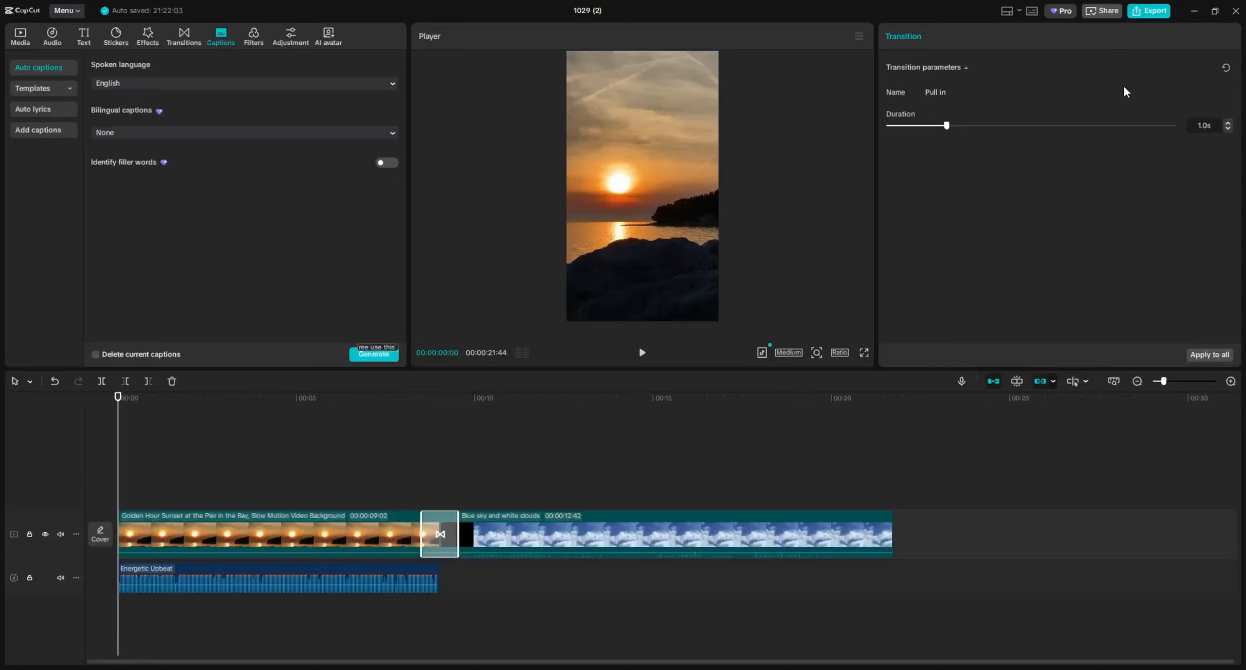
Try to export the project, return to editing, and delete the Energetic Upbeat music clip from the timeline.
left_click(1140, 15)
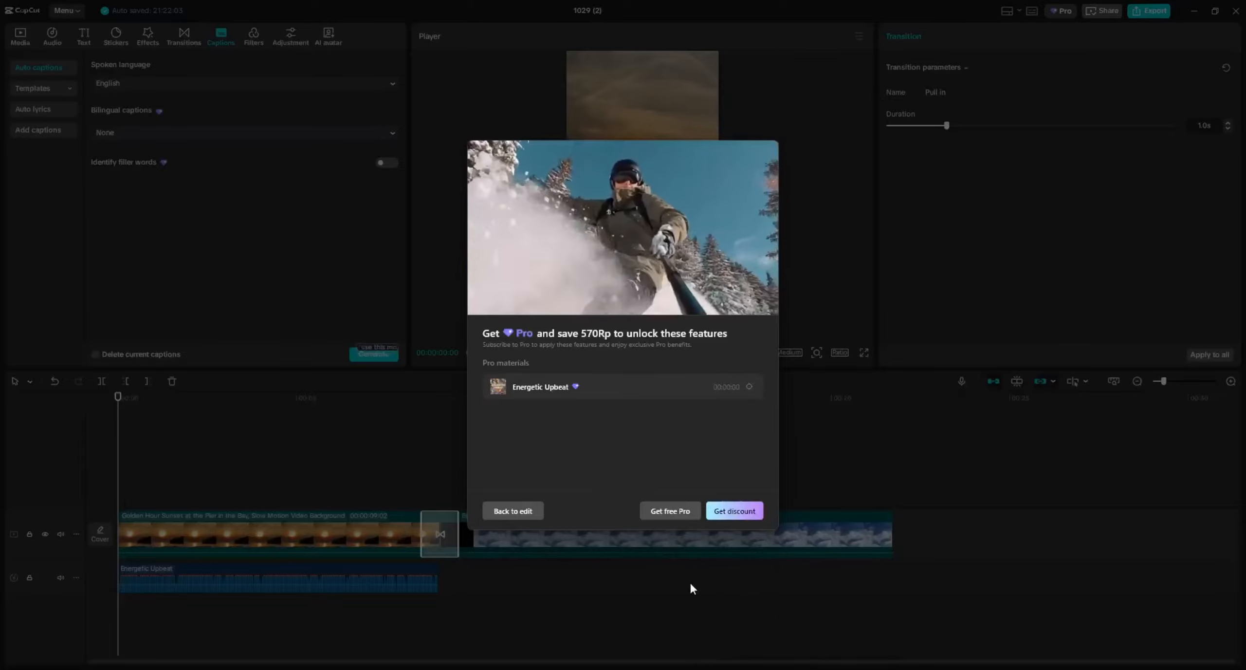
left_click(509, 512)
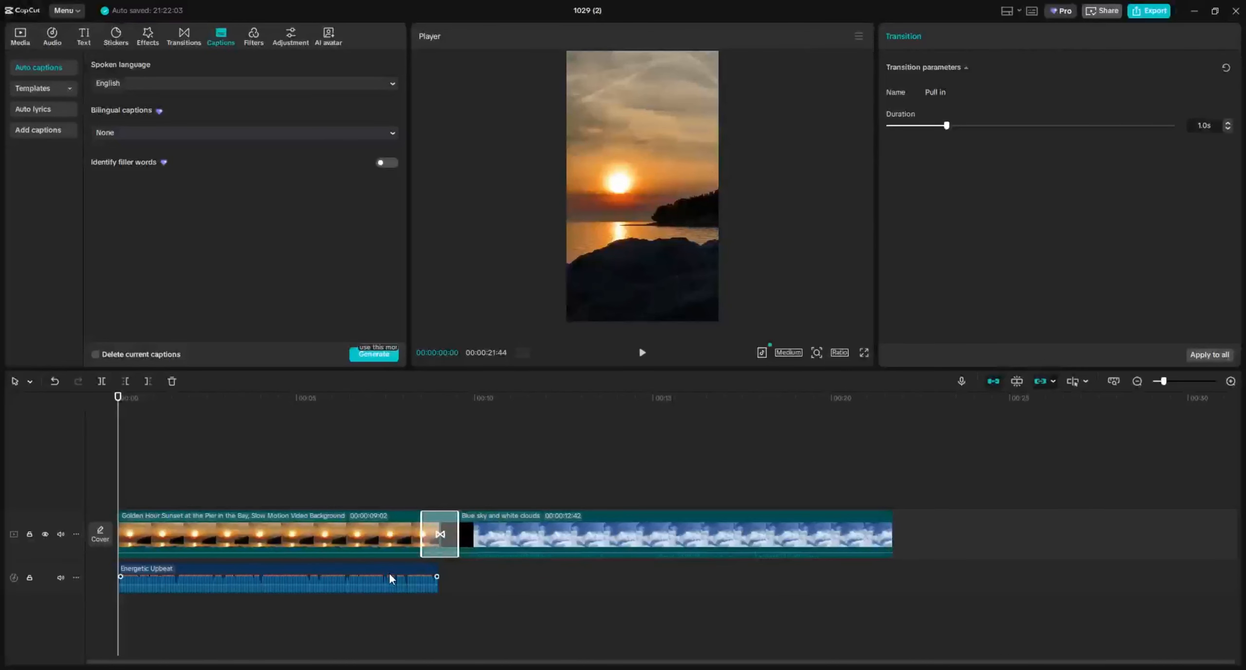
left_click(390, 575)
key("Delete")
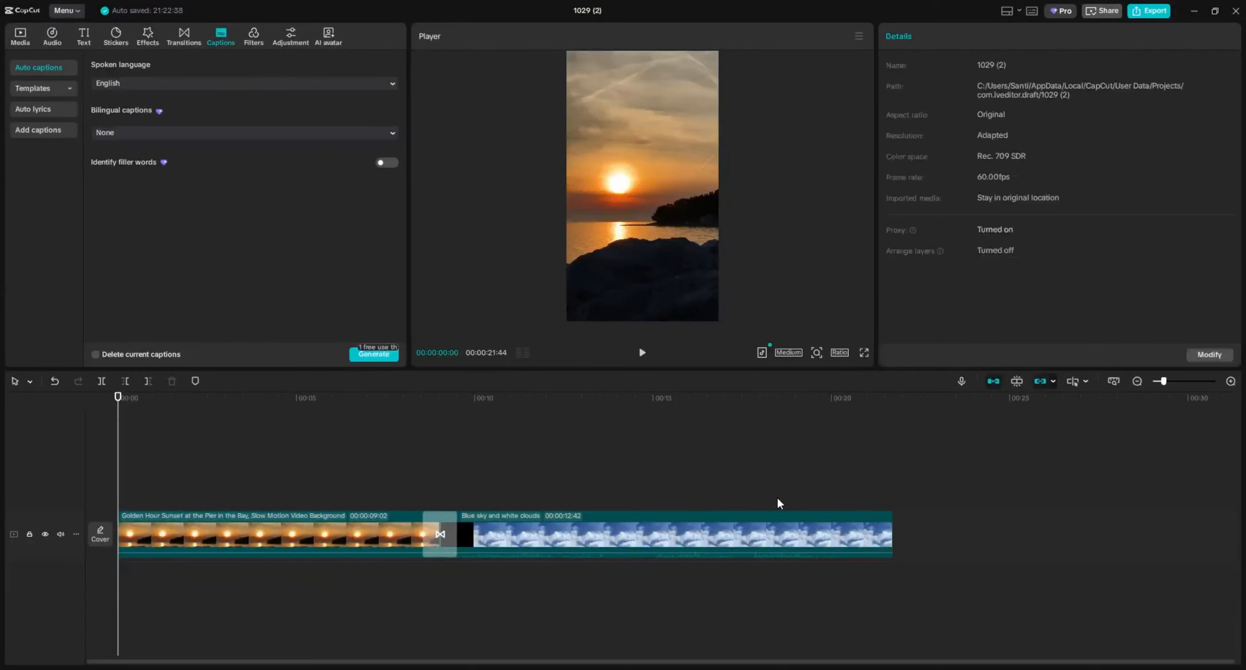
Examine the resolution and format choices in the video export settings and close them without exporting.
left_click(1163, 11)
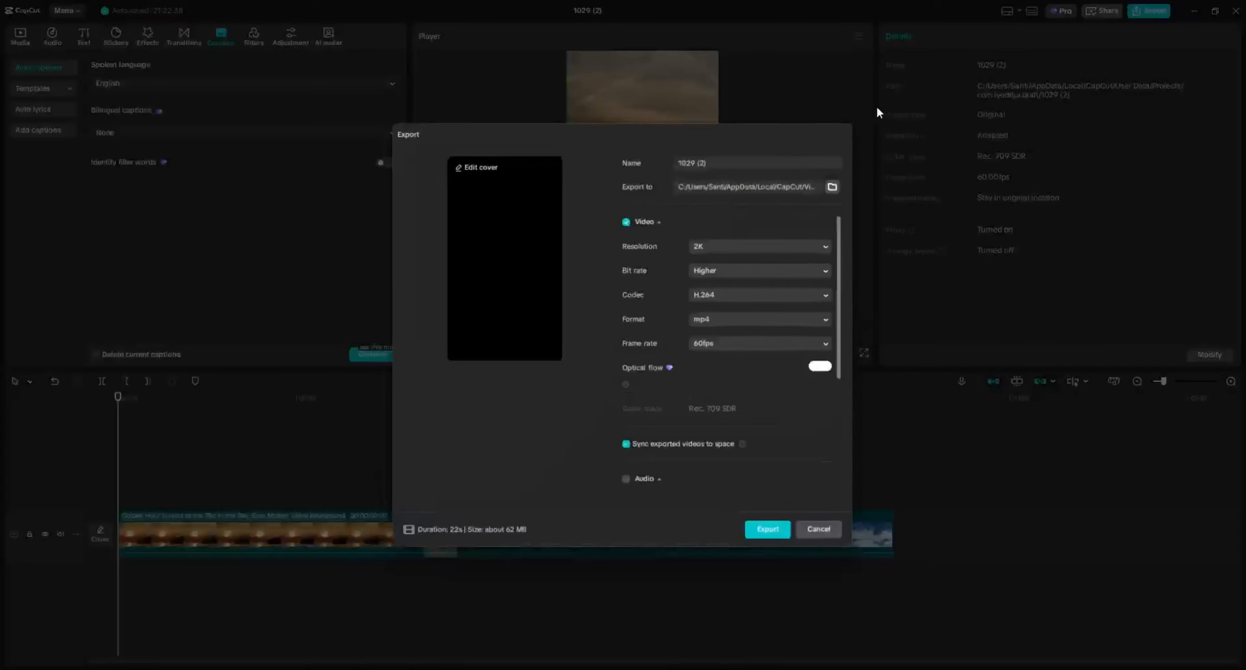
left_click(714, 244)
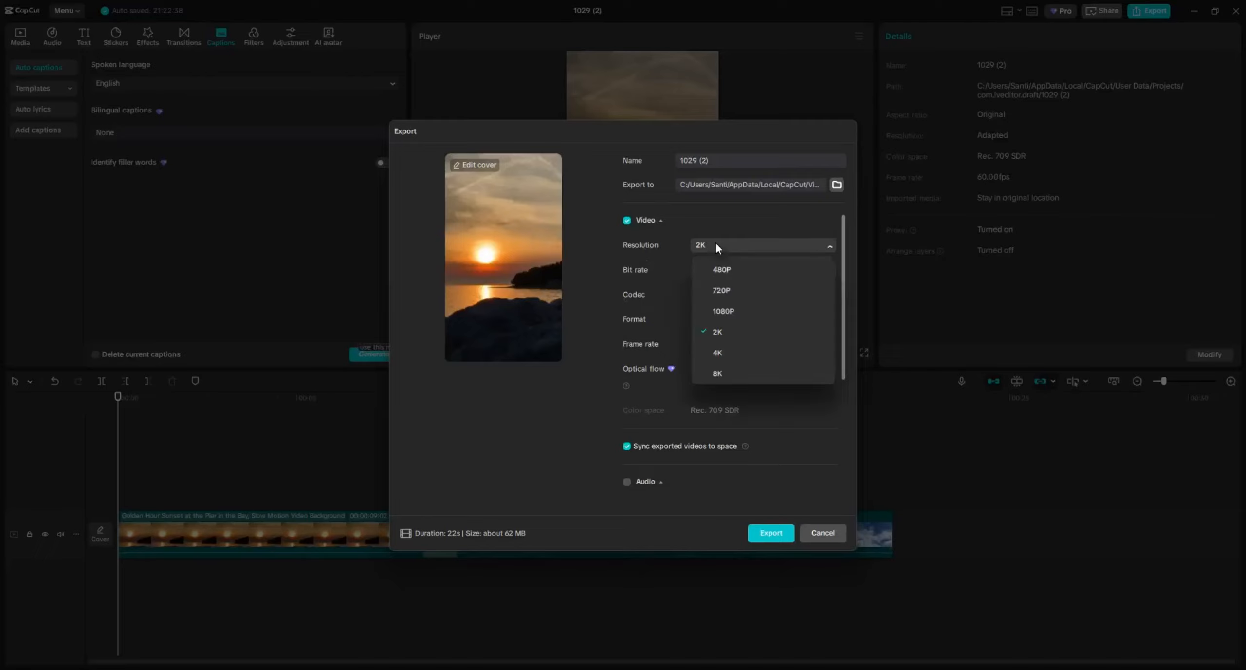
left_click(653, 273)
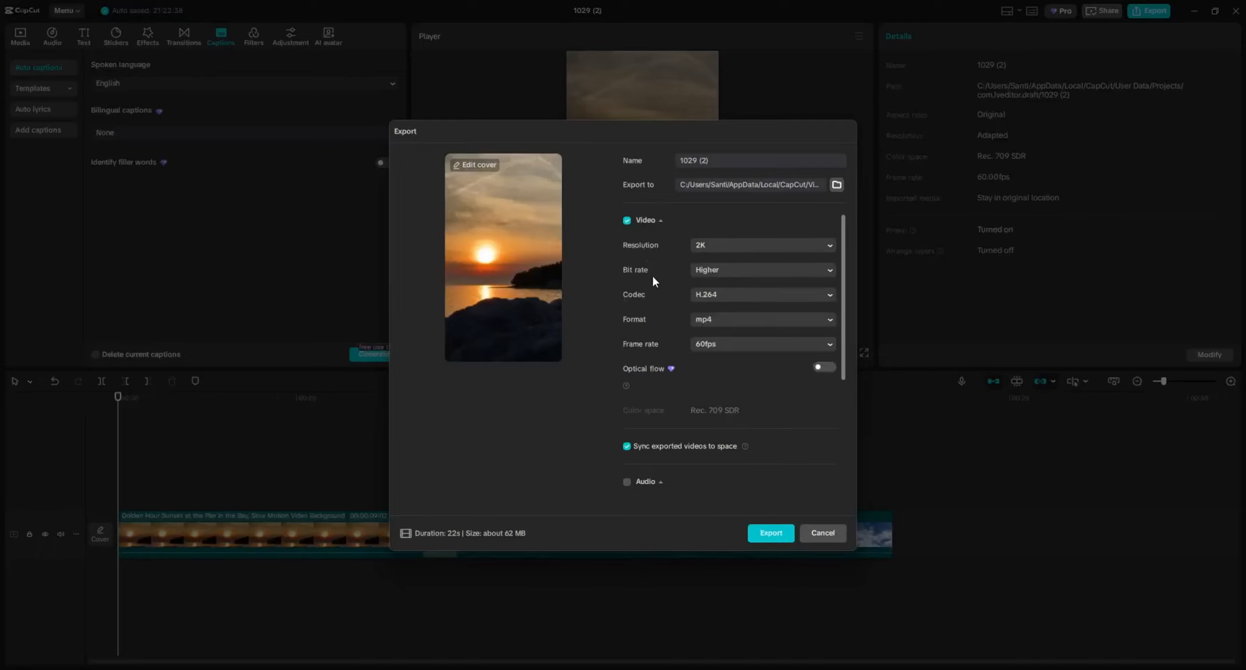
left_click(707, 323)
left_click(649, 332)
left_click(811, 534)
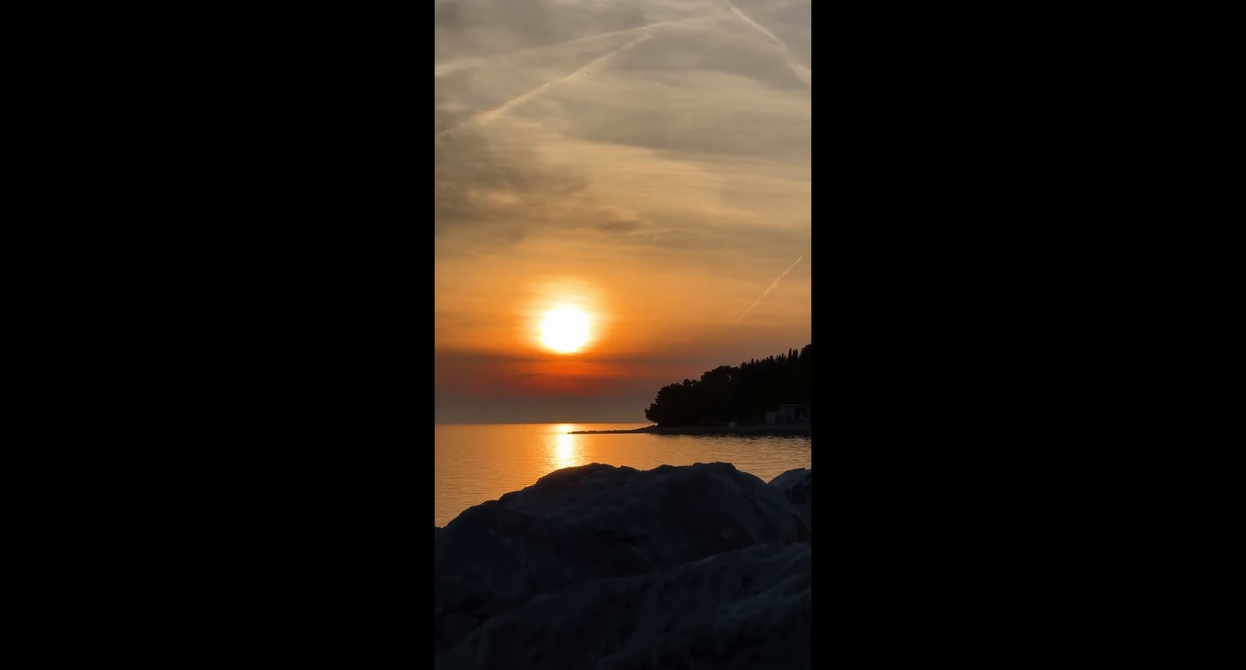